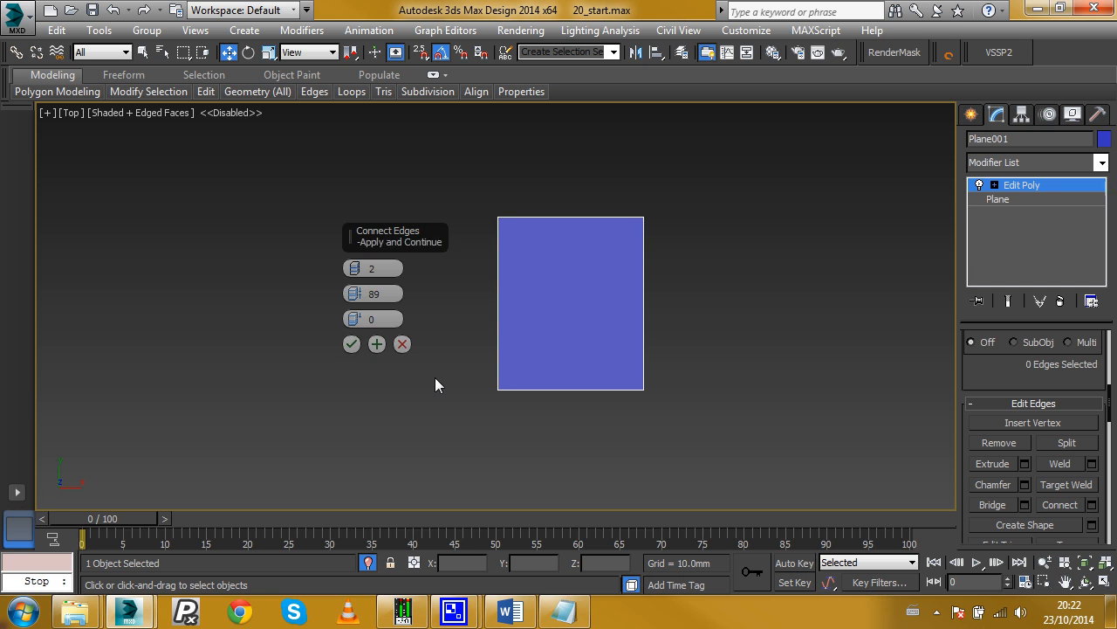
- Connect the plane's side edges with 2 segments and pinch 89, and its four horizontal edges with 2 segments and pinch 88
key(ctrl+z)
click(352, 344)
ctrl+drag(553, 258, 555, 260)
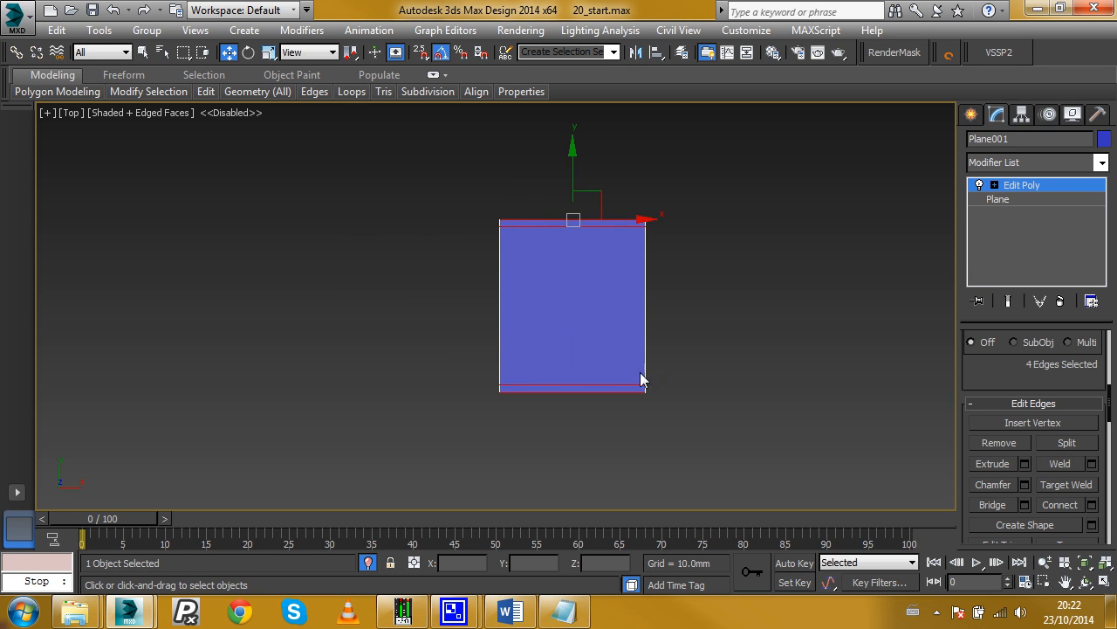
click(1091, 505)
scroll(506, 287, up, 2)
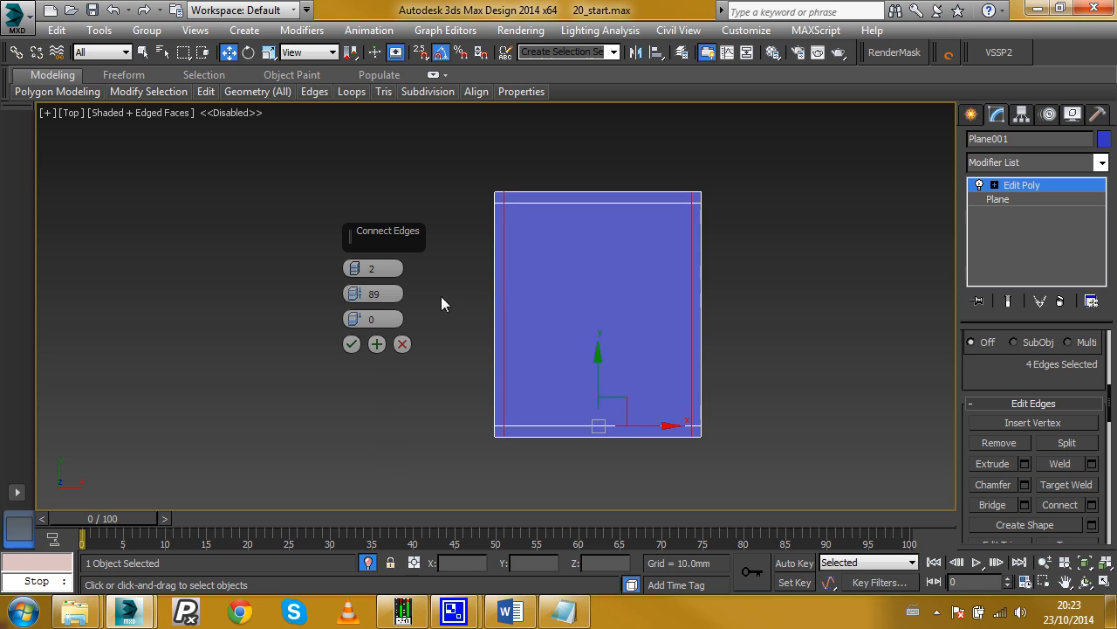
click(354, 297)
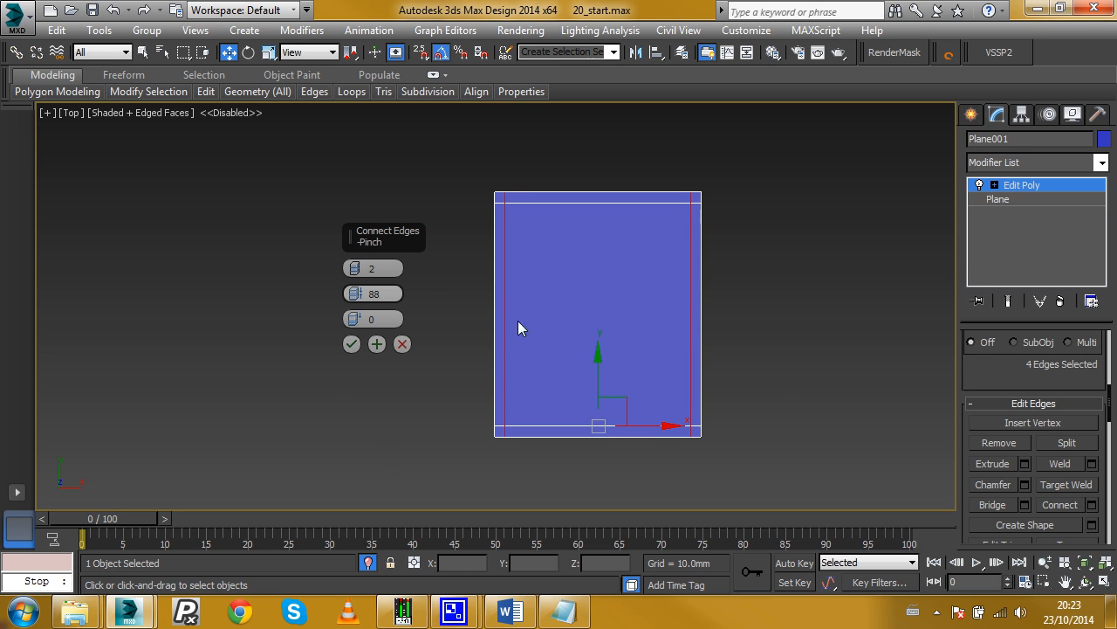
click(351, 343)
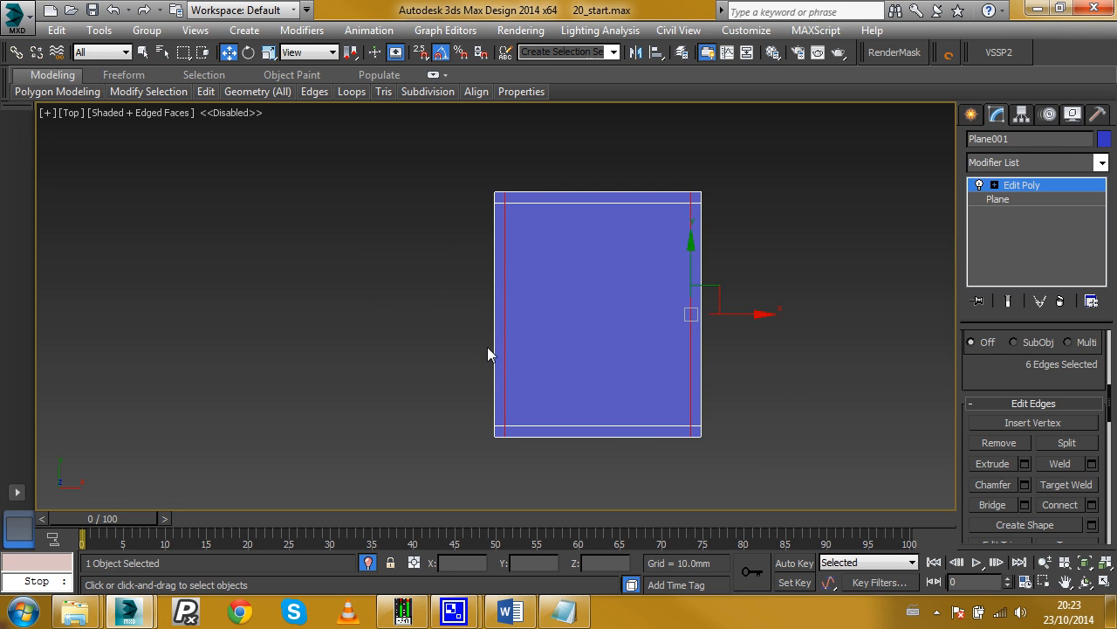
- Leave edge editing and add a TurboSmooth modifier with 3 iterations to the plane
click(1056, 183)
click(1056, 162)
scroll(1087, 486, down, 15)
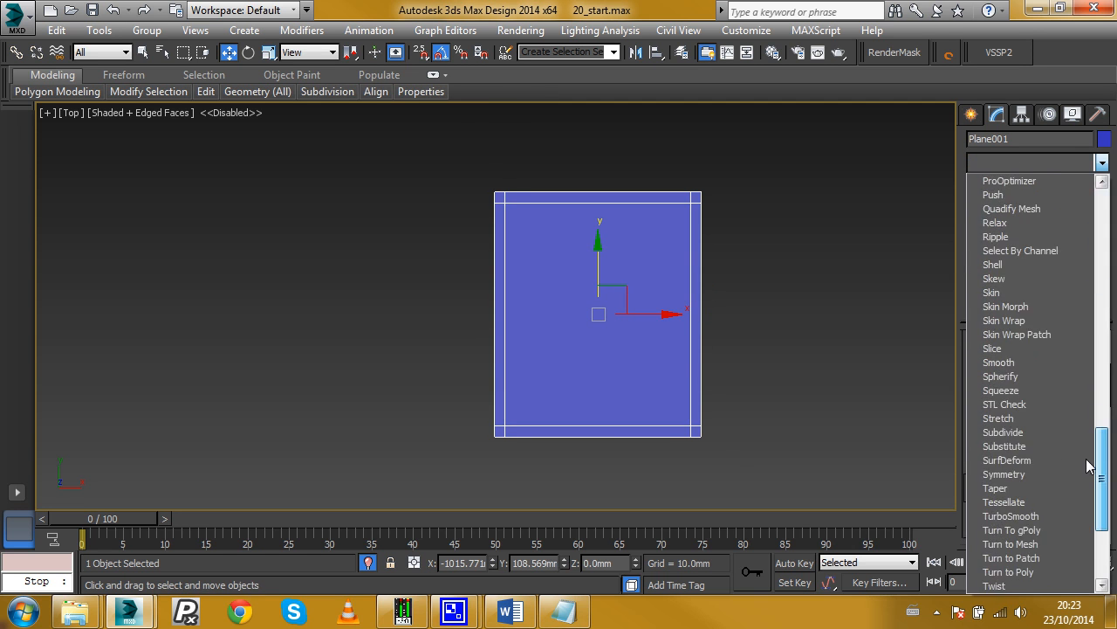
click(1011, 432)
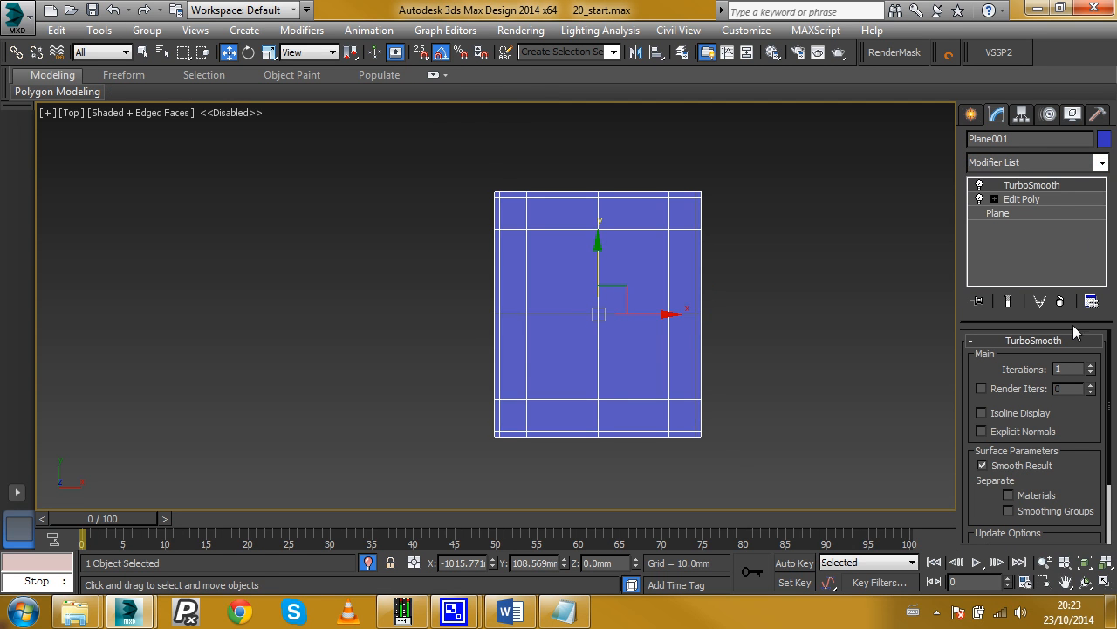
click(1091, 366)
click(1092, 366)
scroll(532, 187, up, 4)
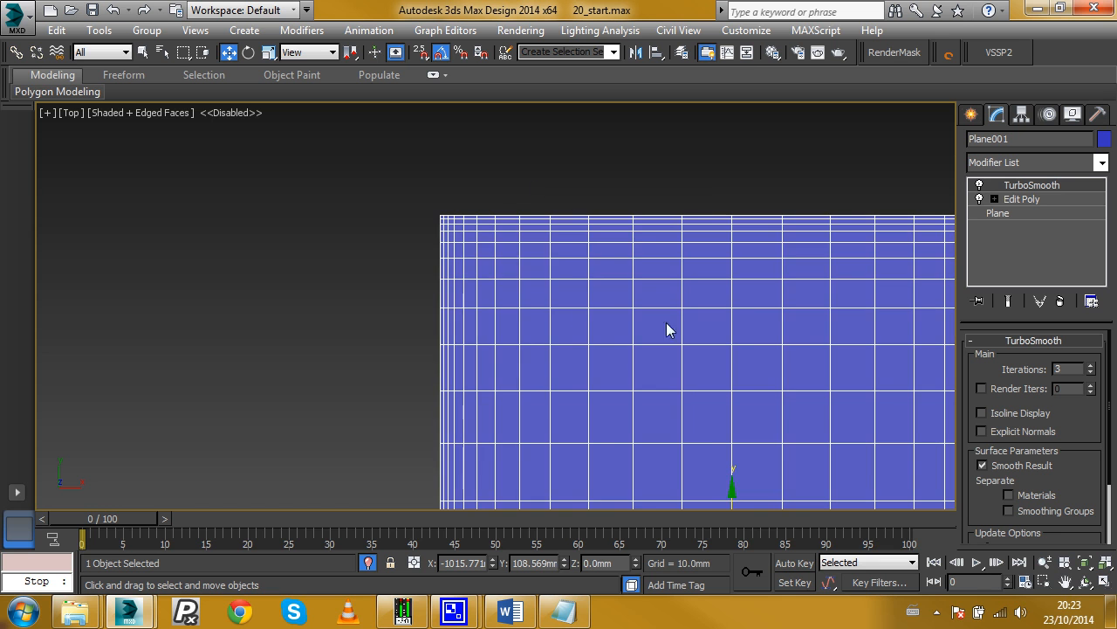
scroll(575, 262, up, 1)
scroll(475, 222, down, 2)
middle_drag(575, 262, 498, 211)
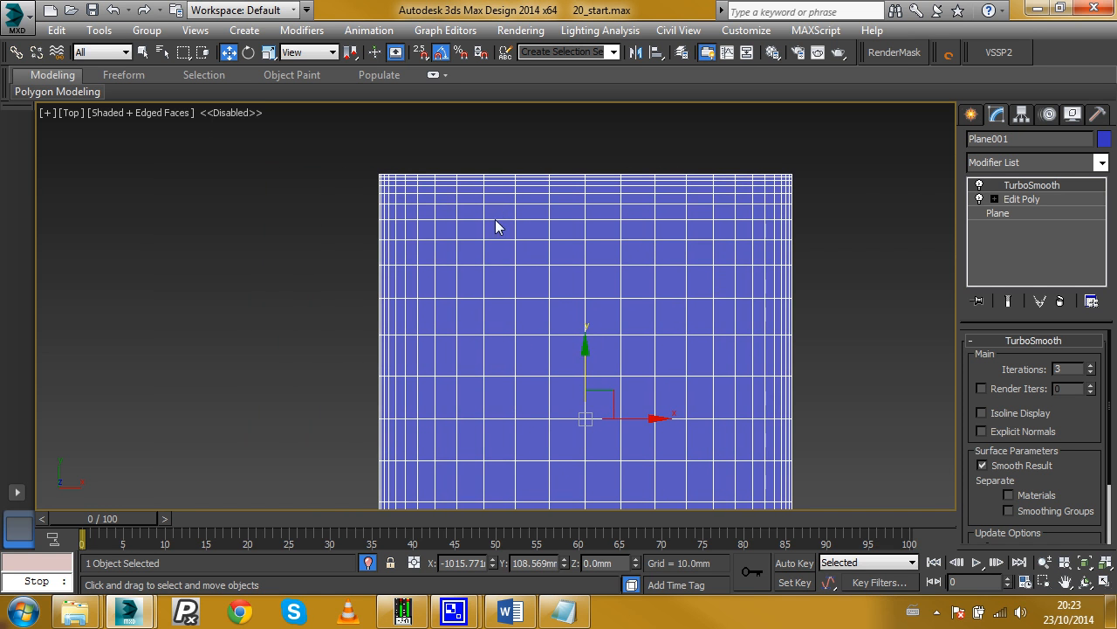
- Add a second Edit Poly modifier above the TurboSmooth modifier on the plane
click(1100, 163)
scroll(1004, 480, down, 2)
click(1002, 558)
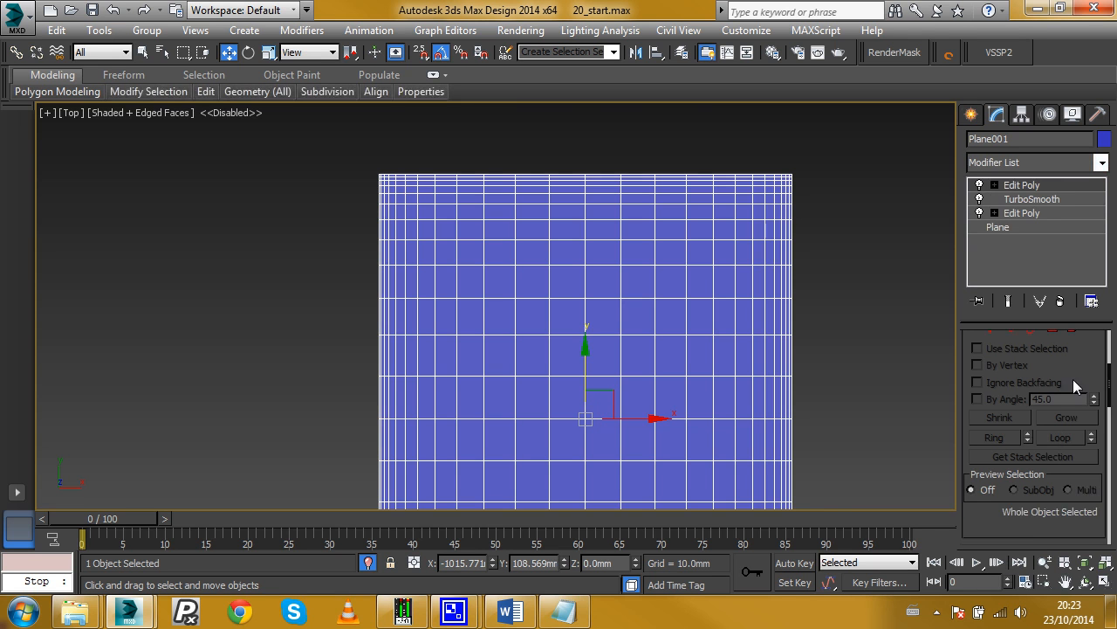
scroll(1060, 395, up, 1)
scroll(419, 181, up, 2)
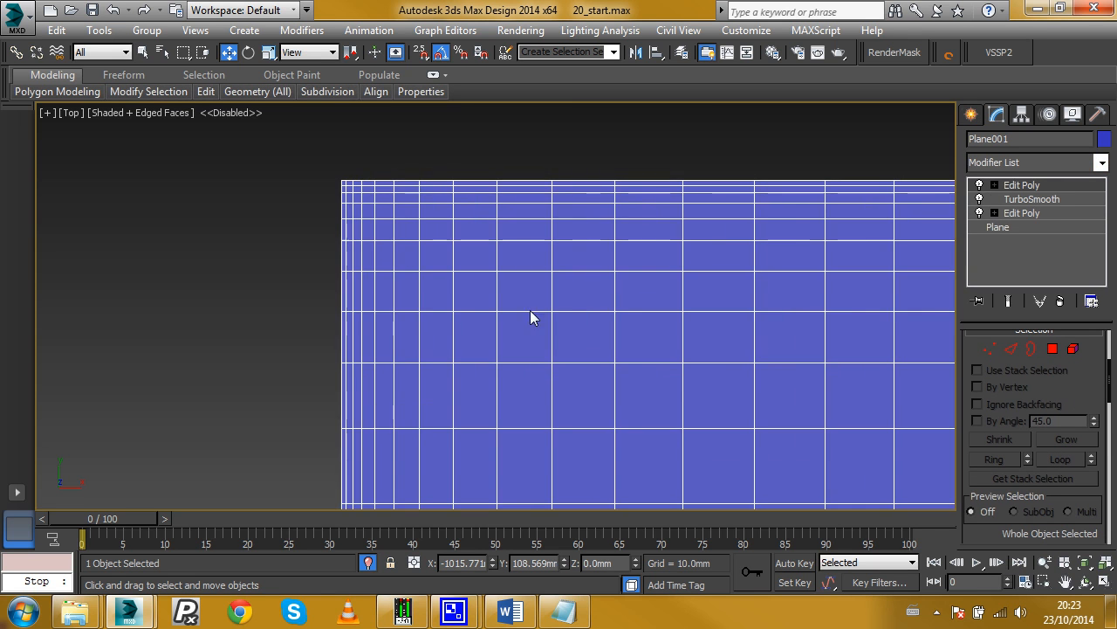
scroll(462, 253, down, 2)
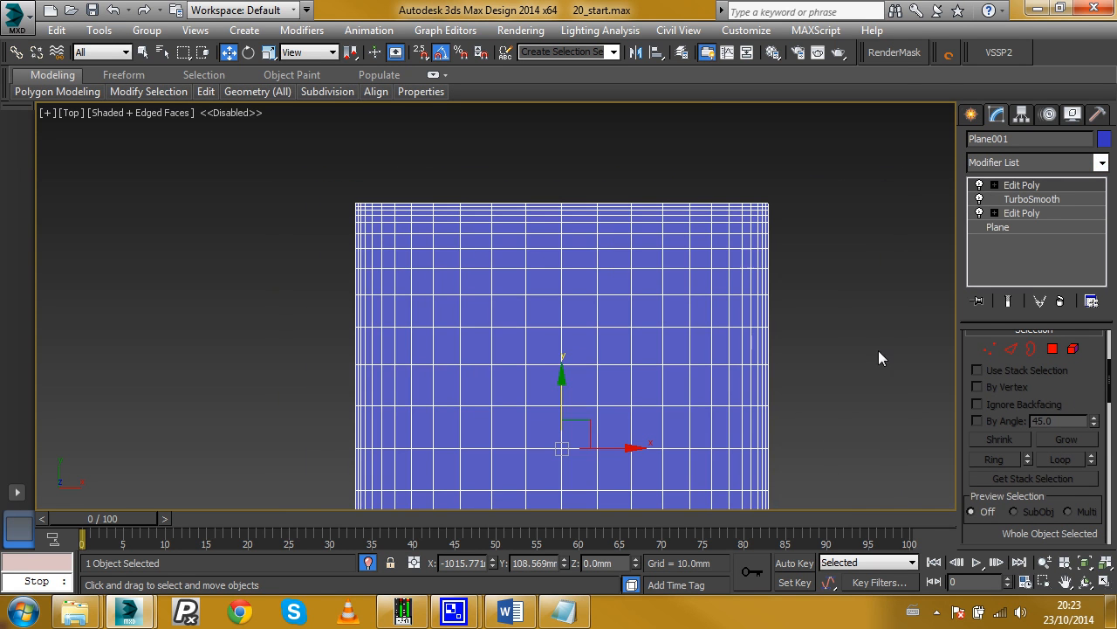
- At vertex level, cut a vertical line from the plane's top border down six grid rows, just beside a grid line near the upper-left corner
click(989, 348)
scroll(1089, 339, down, 1)
scroll(1087, 419, down, 5)
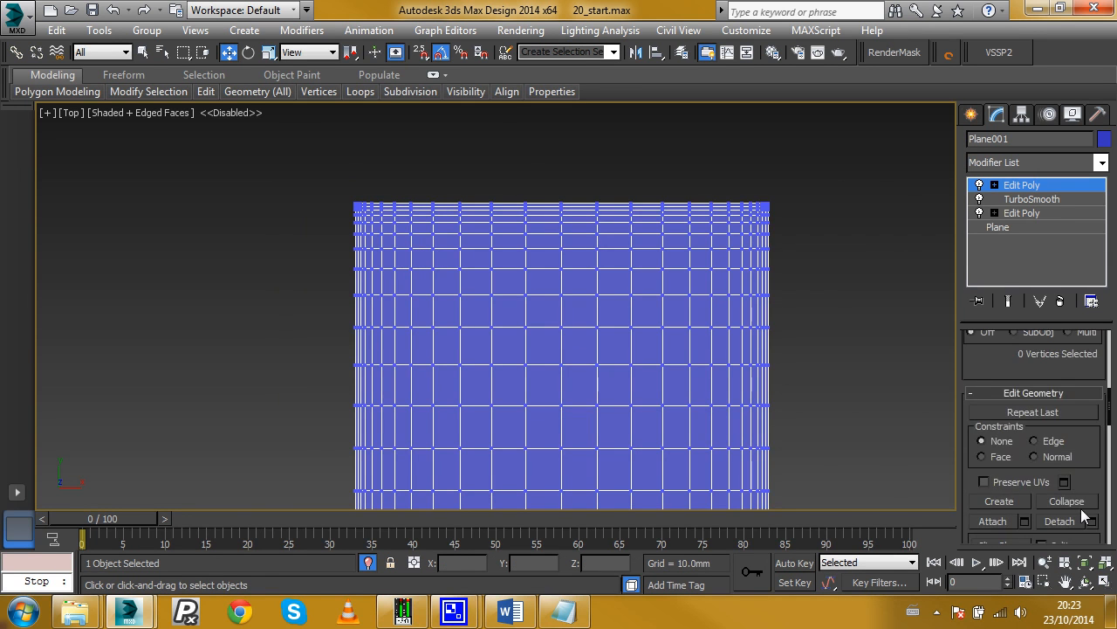
click(1080, 508)
scroll(385, 186, up, 5)
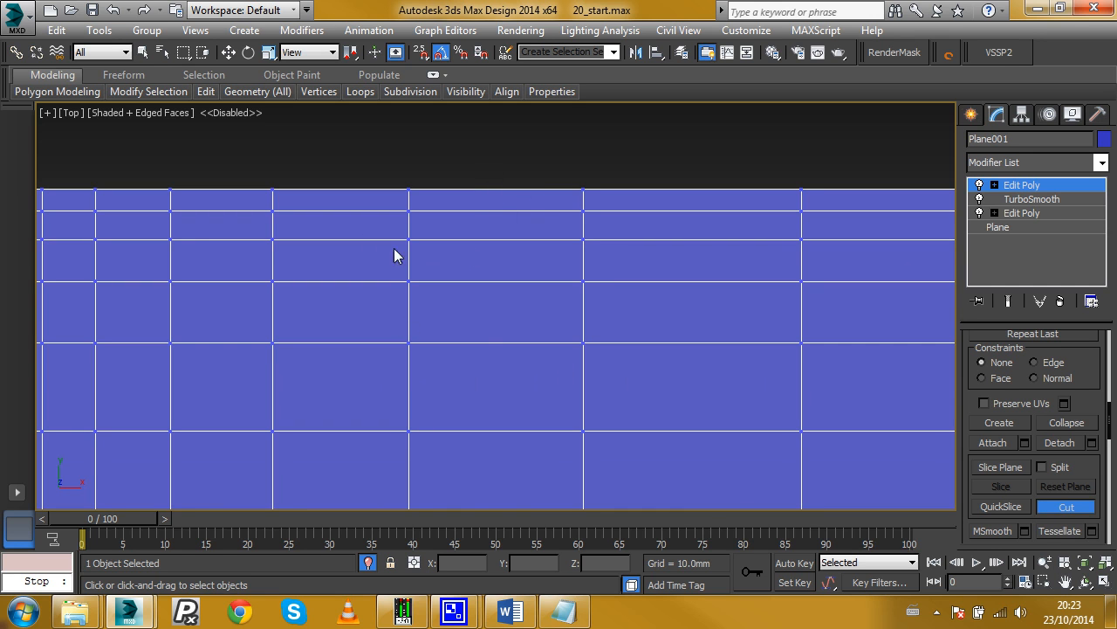
scroll(508, 130, down, 3)
click(504, 150)
scroll(503, 277, up, 1)
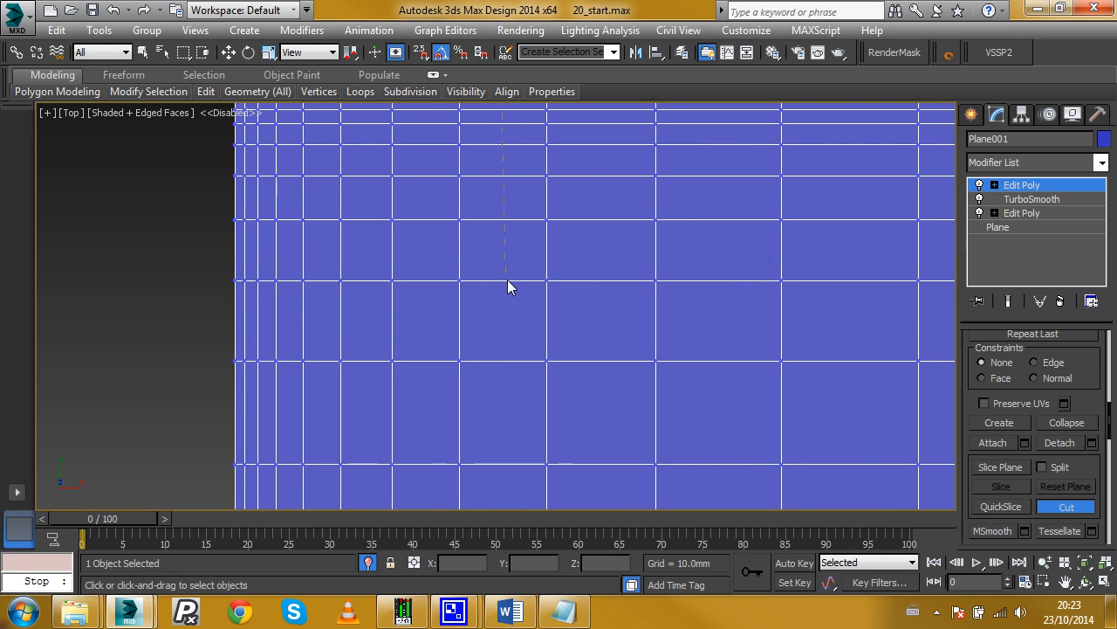
click(504, 281)
- Continue the cut to a point at the grid vertex one row below and back up to the top border, mirroring the first side
scroll(501, 288, down, 1)
scroll(500, 288, up, 1)
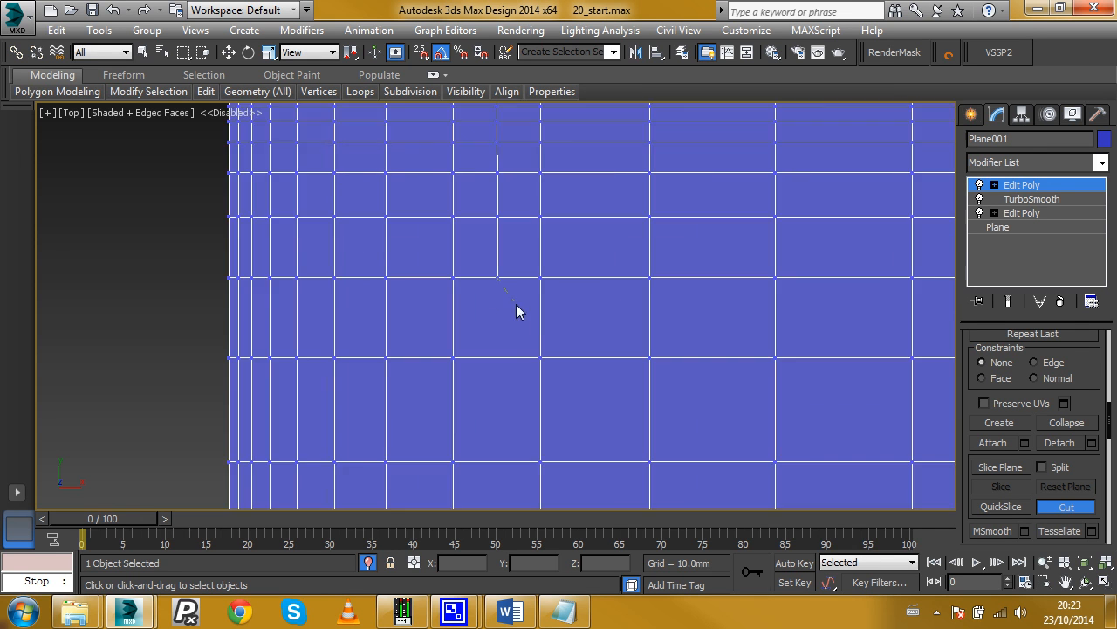
click(541, 358)
click(581, 278)
scroll(573, 275, down, 1)
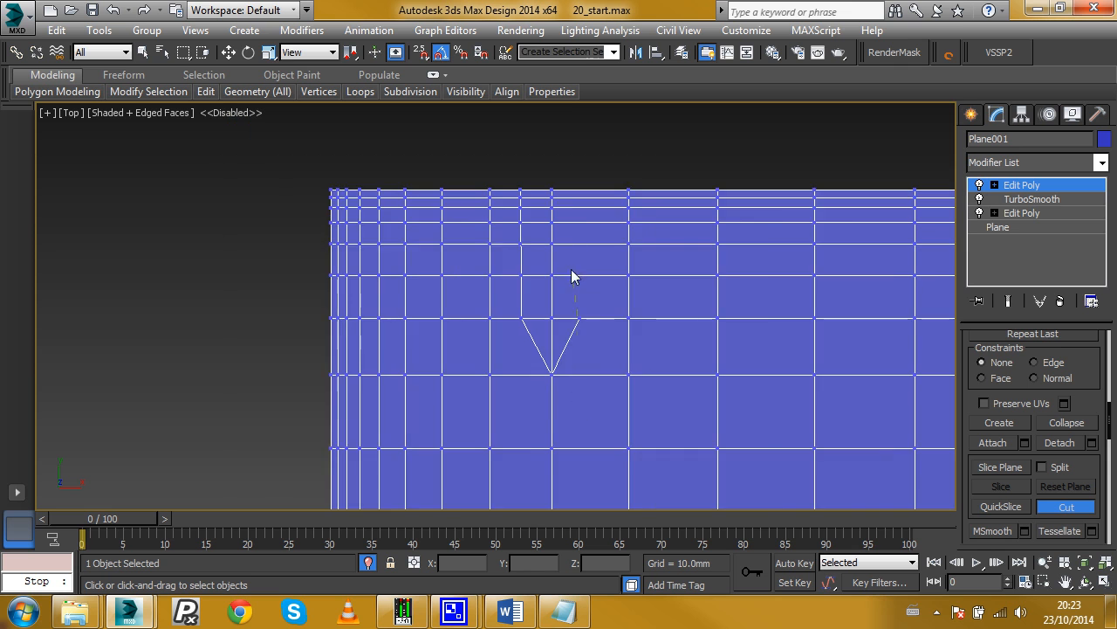
scroll(581, 187, up, 1)
click(583, 175)
right_click(609, 160)
- Cut a vertical line from the top border down eight grid rows, just left of the plane's centre grid line
middle_drag(601, 233, 529, 211)
scroll(636, 237, down, 1)
middle_drag(636, 237, 554, 220)
middle_drag(658, 204, 553, 220)
scroll(603, 202, up, 1)
scroll(591, 208, down, 1)
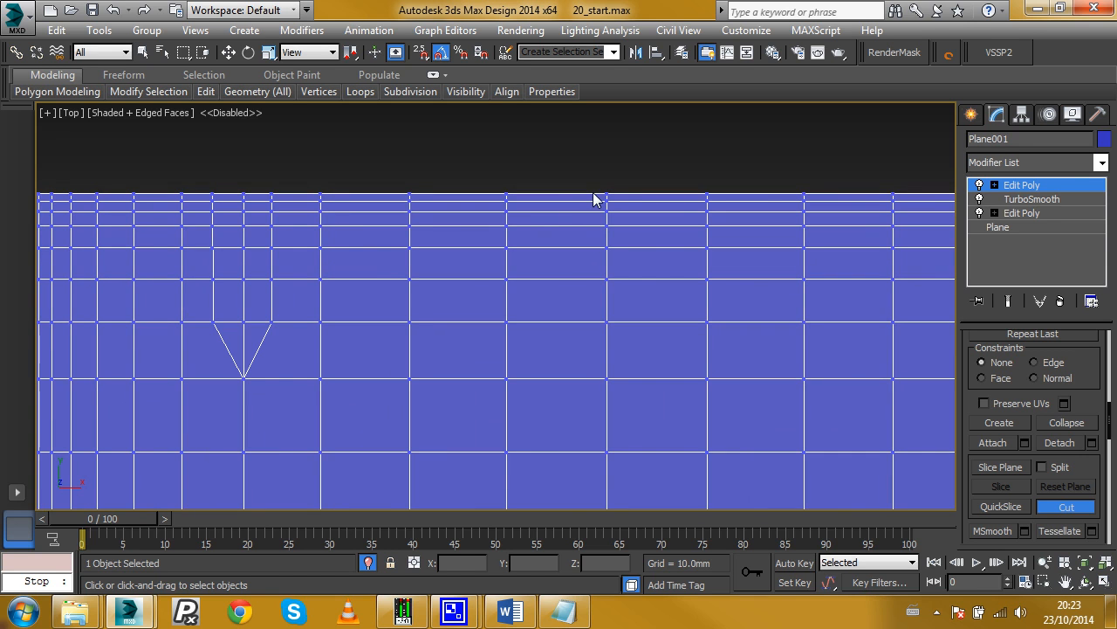
click(592, 193)
click(593, 453)
- Continue the centre cut to a point at the next grid vertex below and back up to the top border on the right side
scroll(559, 288, down, 1)
scroll(593, 398, up, 2)
scroll(571, 402, down, 2)
scroll(569, 476, up, 1)
click(568, 470)
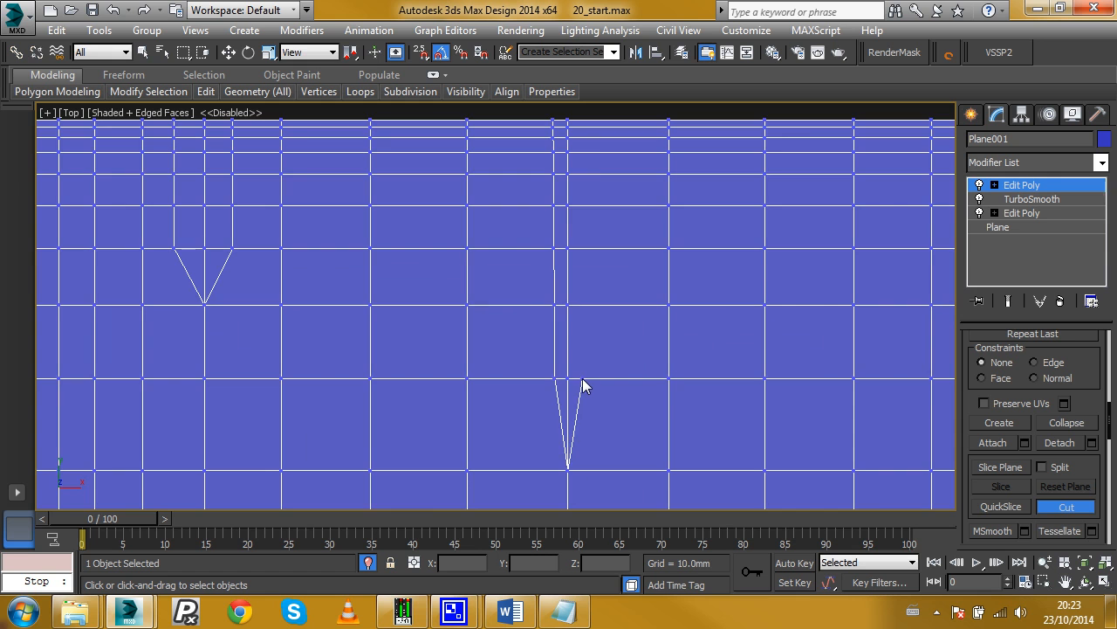
scroll(568, 498, down, 1)
scroll(580, 240, up, 1)
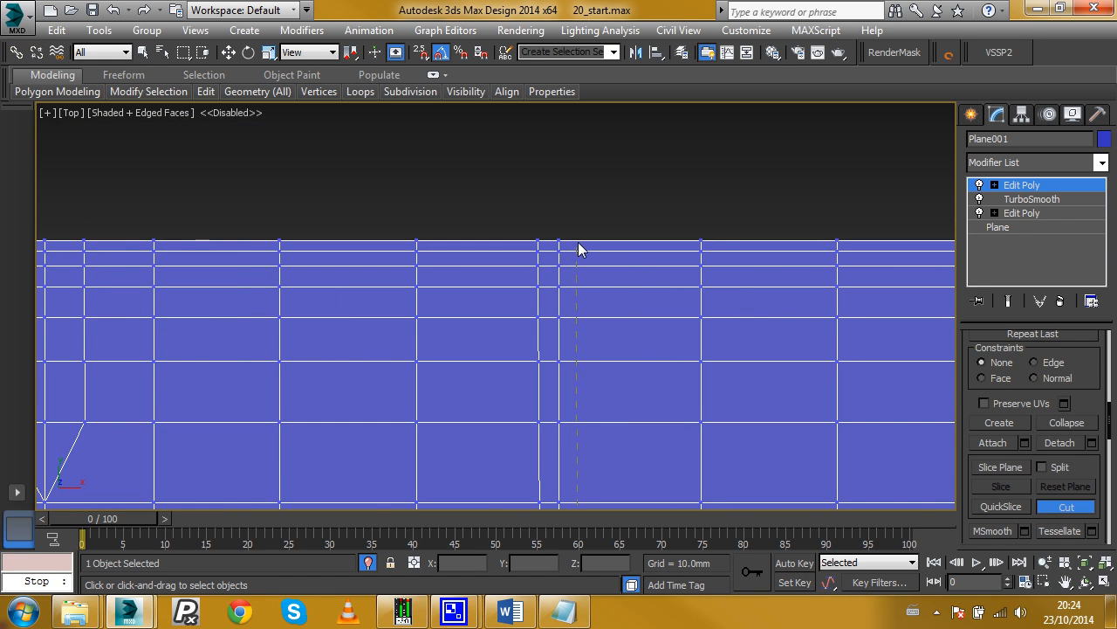
click(578, 242)
scroll(582, 213, down, 1)
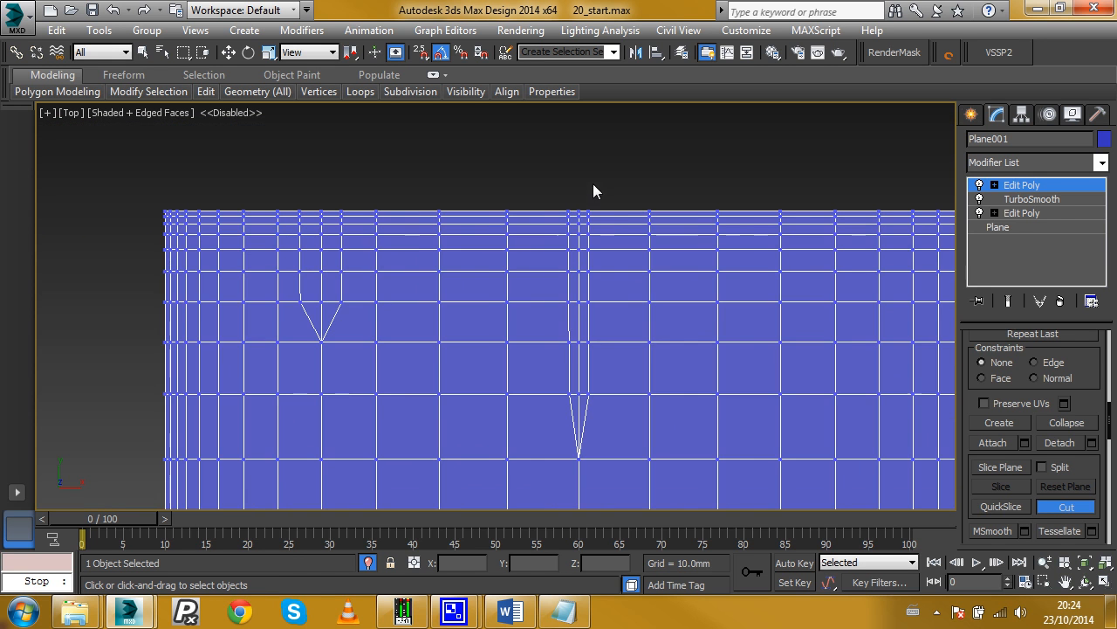
right_click(650, 351)
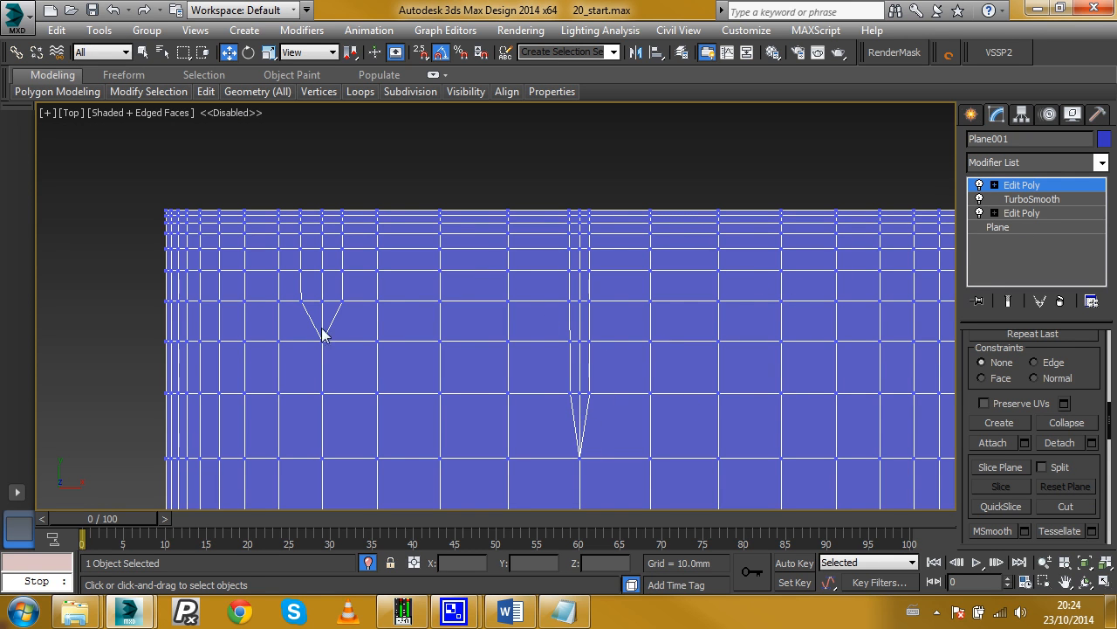
- At edge level, remove the short middle edge inside the pointed tip of each of the two cuts
key(2)
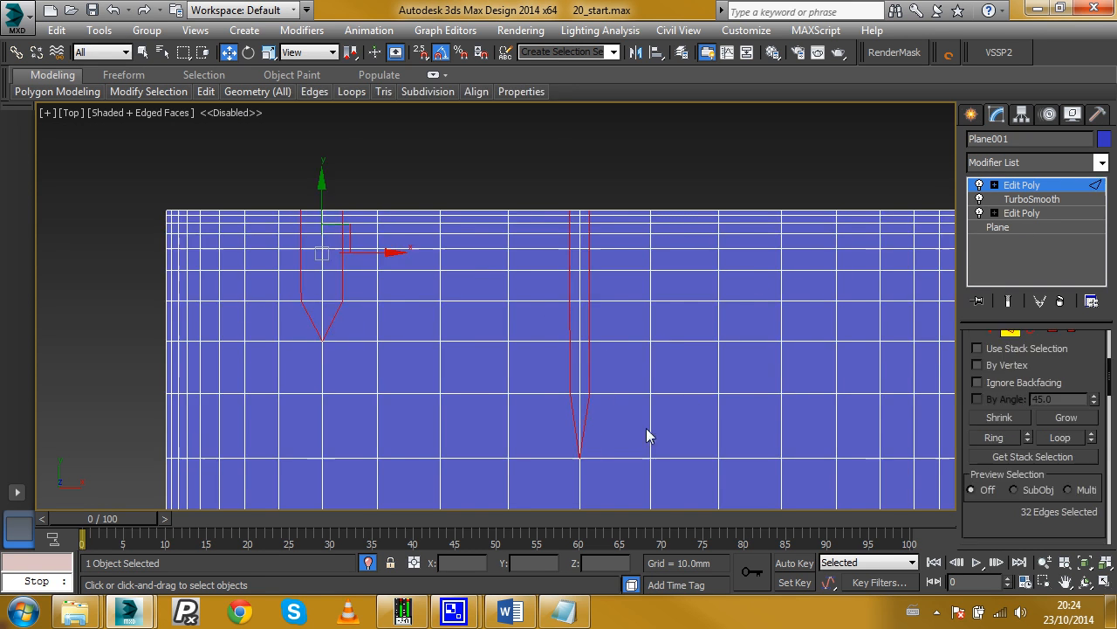
scroll(575, 415, up, 1)
click(582, 410)
middle_drag(413, 379, 720, 374)
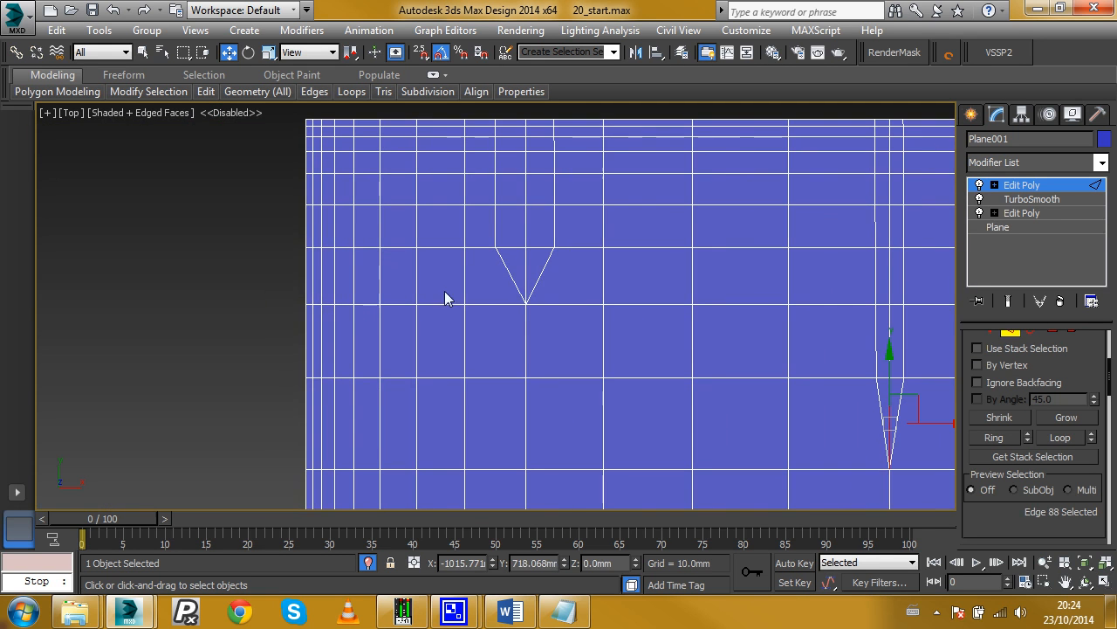
ctrl+click(524, 270)
scroll(1007, 489, down, 3)
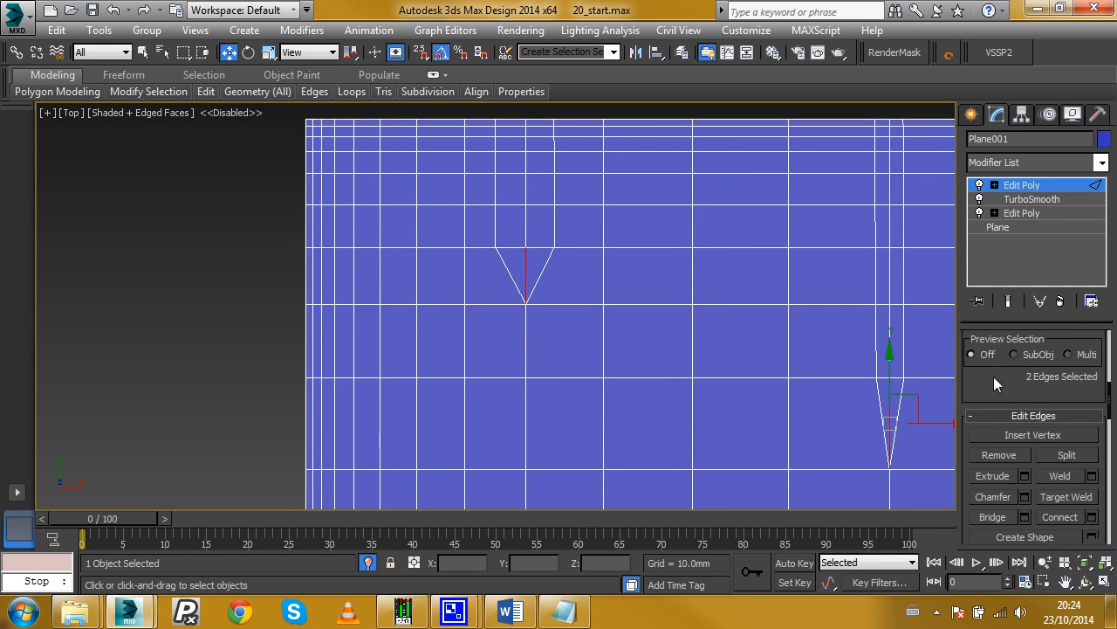
click(1009, 434)
scroll(619, 307, down, 3)
scroll(567, 314, up, 3)
- Select the middle edge loops inside both pointed cuts and raise them slightly along the Z axis to form folds
click(571, 311)
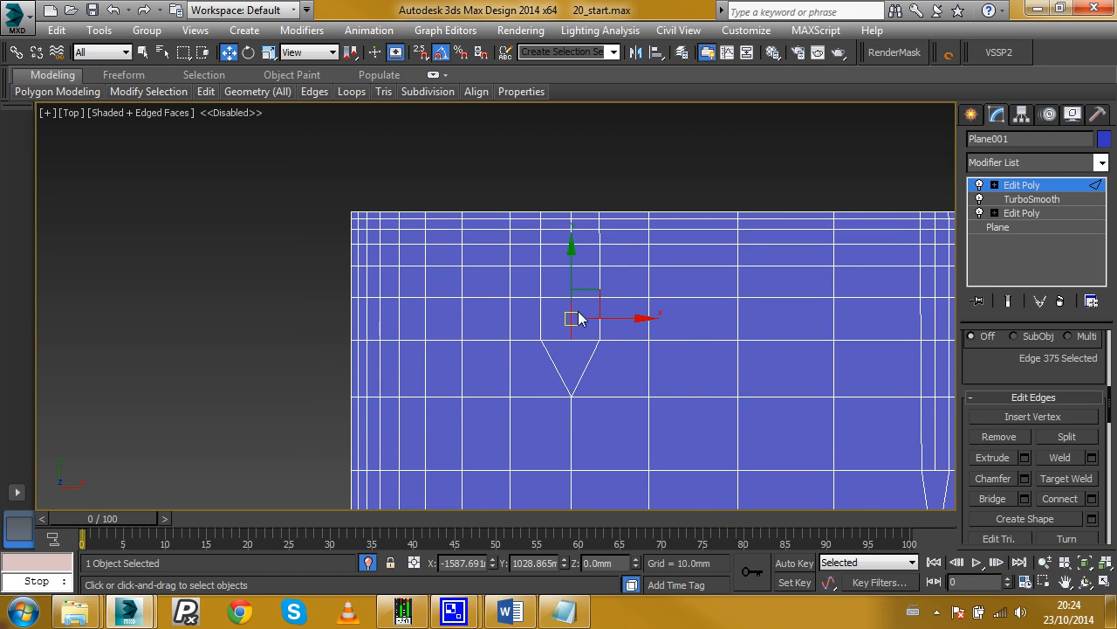
scroll(997, 385, up, 4)
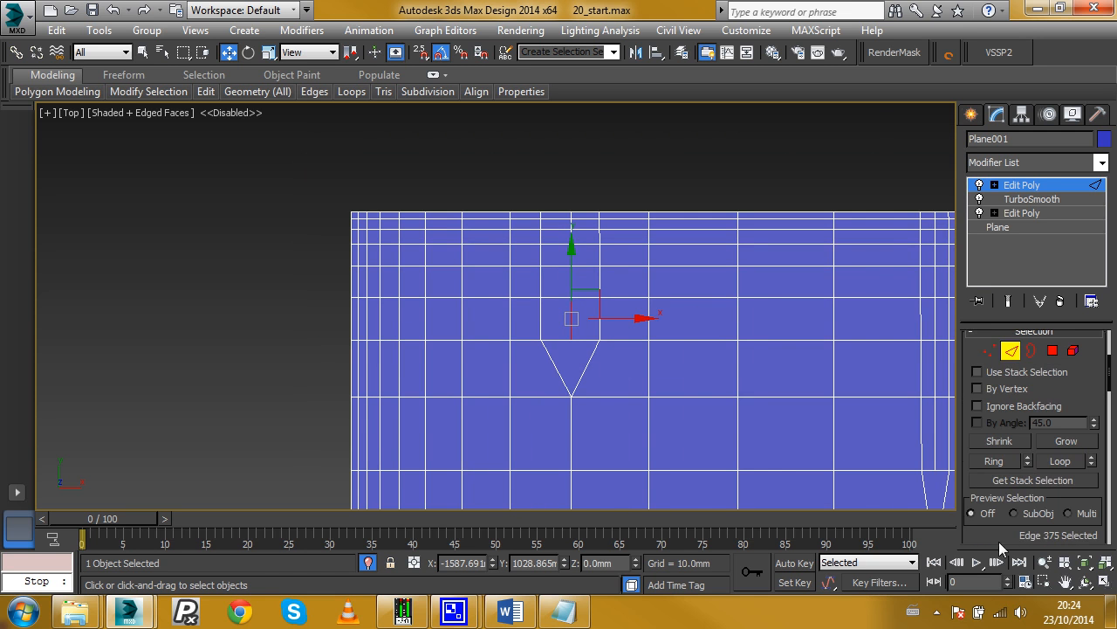
click(1061, 461)
middle_drag(749, 330, 662, 323)
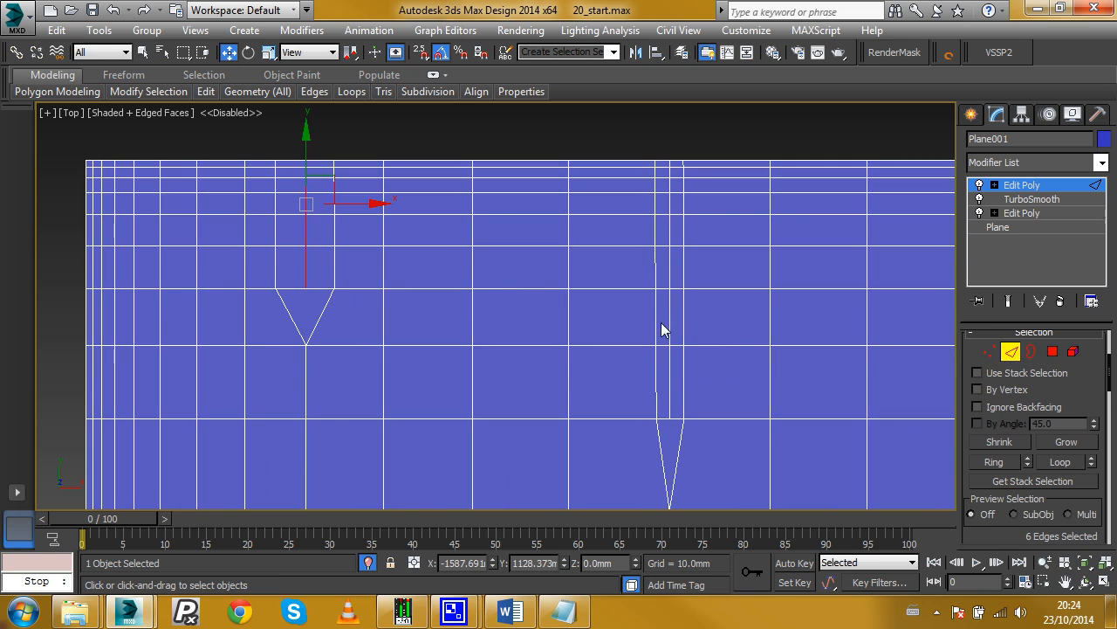
ctrl+click(672, 380)
click(1046, 463)
alt+middle_drag(623, 366, 681, 259)
scroll(661, 317, up, 10)
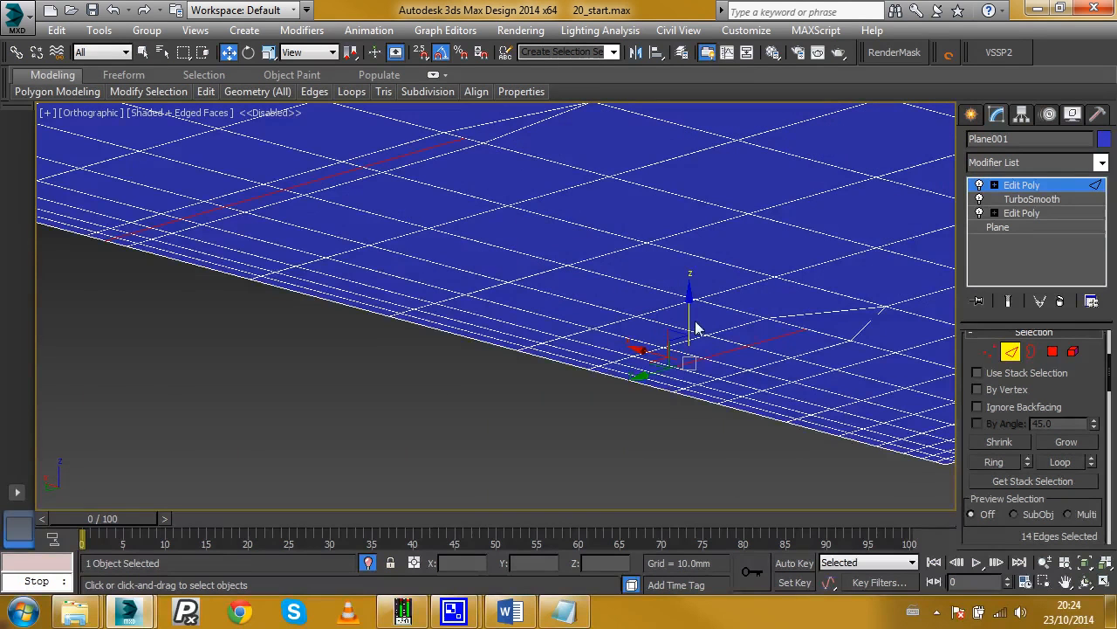
drag(693, 318, 691, 316)
scroll(474, 317, down, 6)
alt+middle_drag(474, 317, 446, 315)
alt+middle_drag(597, 323, 580, 326)
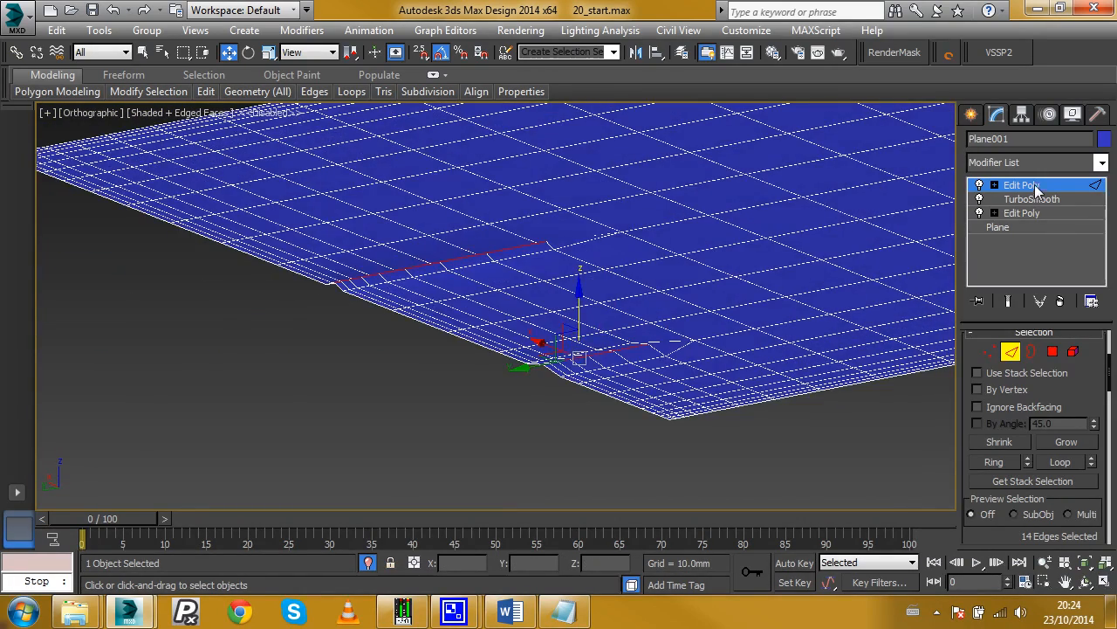
- Add a TurboSmooth modifier on top of the stack with 2 iterations and Isoline Display enabled
click(1037, 186)
click(1102, 162)
drag(1102, 212, 1091, 487)
click(1092, 348)
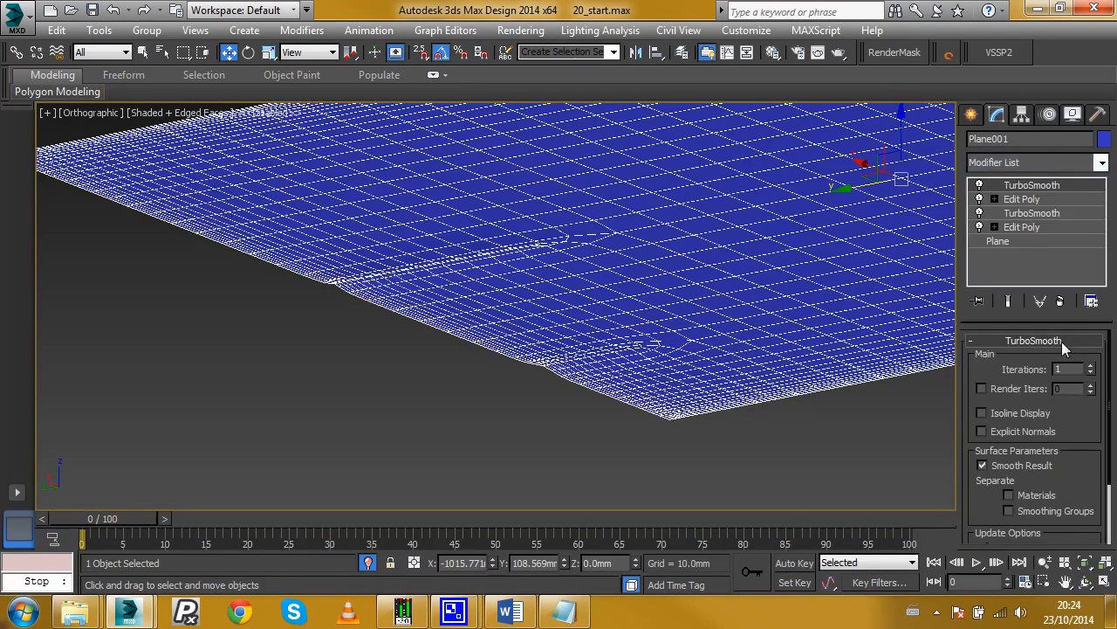
click(1091, 366)
- Deselect the plane, turn off the edged faces display and examine the two smoothed folds in the shaded view
click(731, 430)
mouse_move(467, 323)
middle_down()
mouse_move(535, 353)
mouse_move(449, 363)
middle_up()
key(F4)
key(F3)
key(F3)
scroll(627, 415, down, 3)
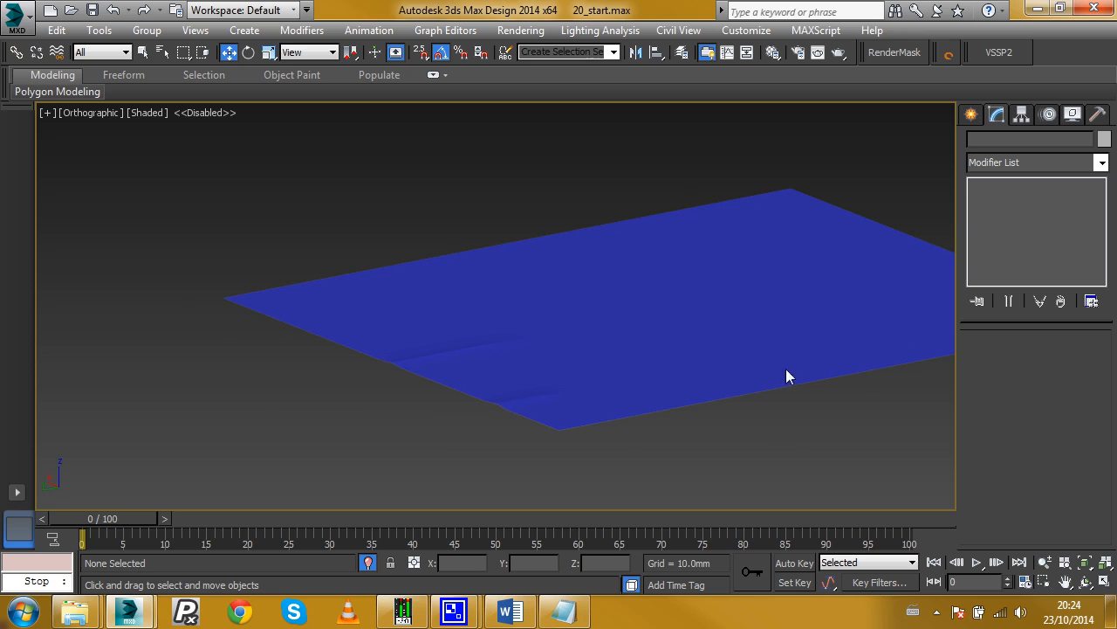
middle_drag(818, 369, 775, 364)
middle_drag(612, 350, 641, 359)
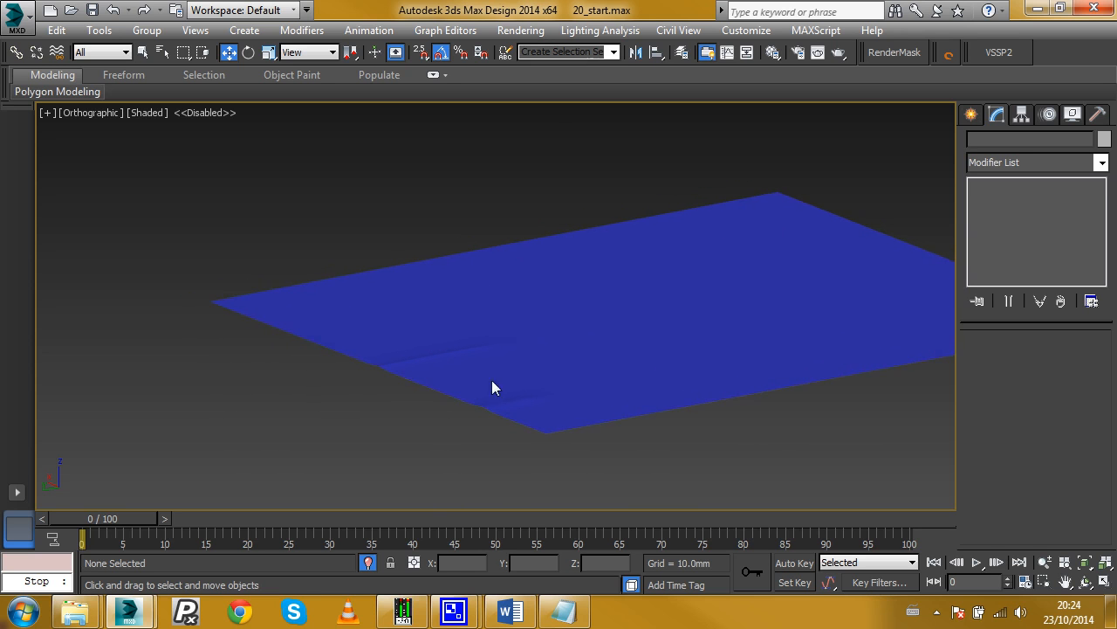
- In the top view, select the strip of border polygons along the plane's top edge in the upper Edit Poly
click(706, 372)
key(t)
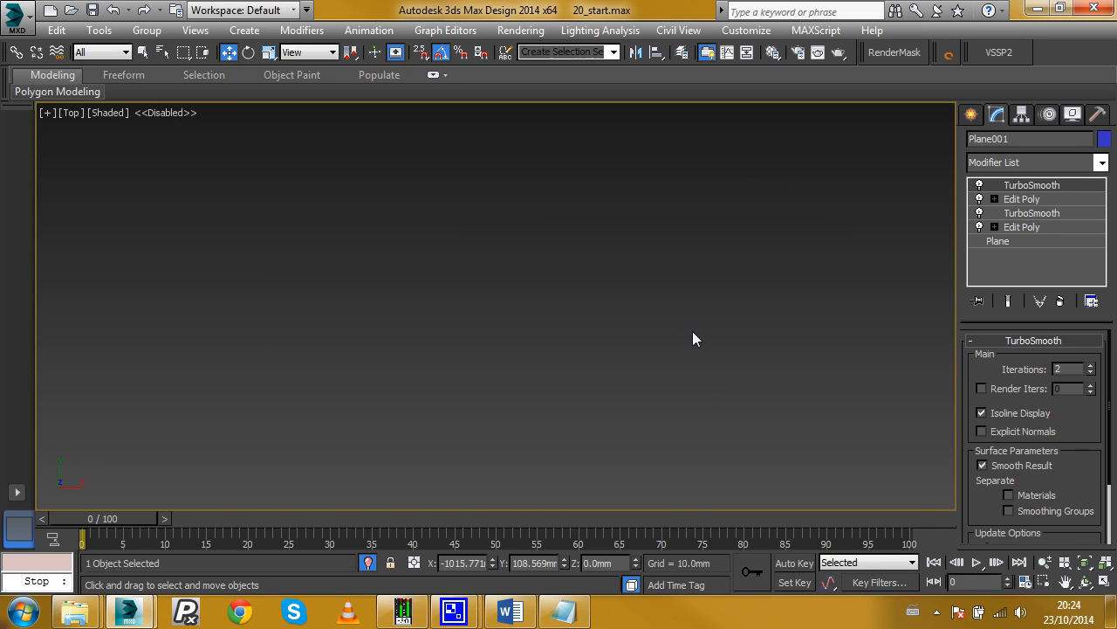
key(z)
click(1022, 199)
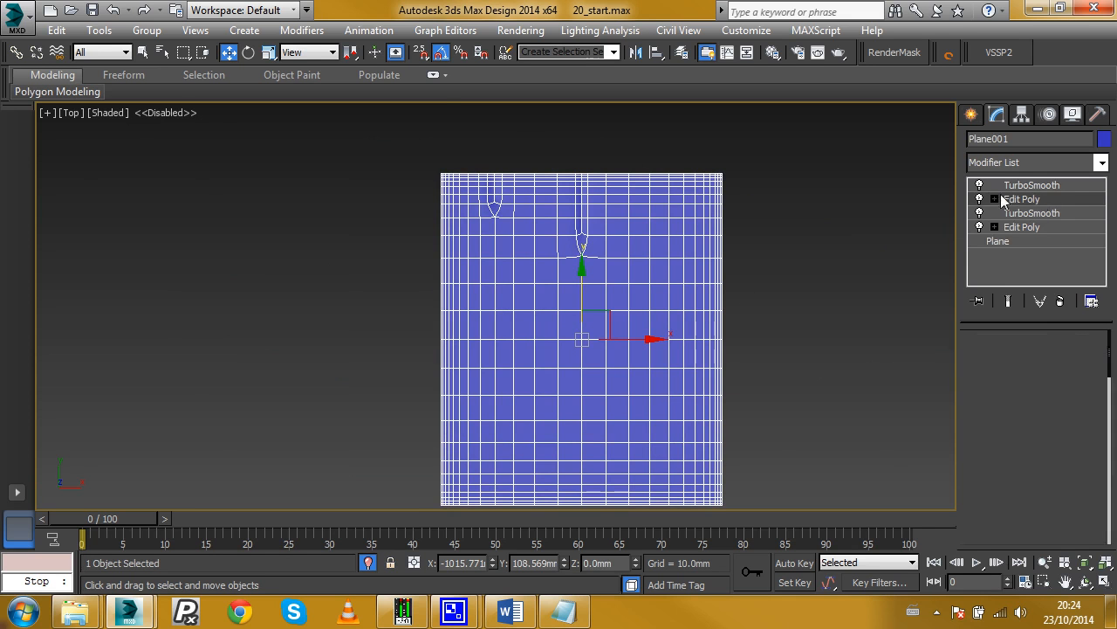
click(1053, 351)
scroll(510, 244, down, 2)
scroll(491, 183, up, 2)
drag(387, 151, 792, 201)
middle_drag(741, 240, 749, 195)
- Add the narrow border polygon strips along the plane's right, bottom and left edges to the selection
ctrl+drag(752, 174, 713, 289)
middle_drag(770, 481, 749, 396)
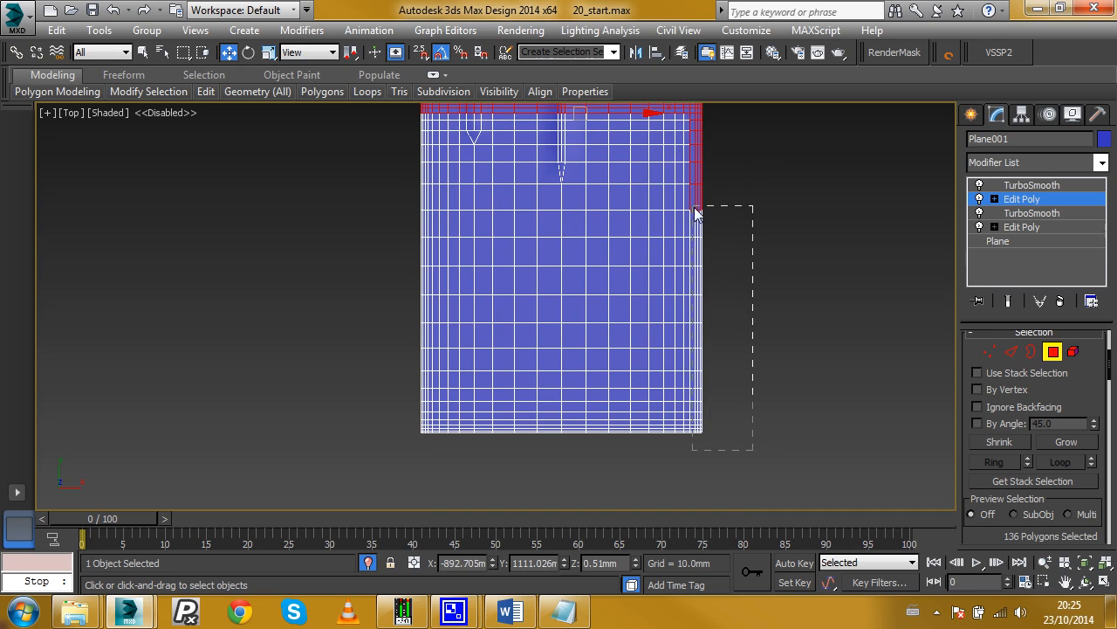
ctrl+drag(696, 212, 695, 212)
ctrl+drag(742, 447, 382, 428)
middle_drag(442, 392, 445, 402)
ctrl+drag(379, 481, 726, 444)
ctrl+drag(428, 333, 441, 107)
- Detach the selected border polygons from the plane and leave polygon level
alt+middle_drag(583, 262, 693, 173)
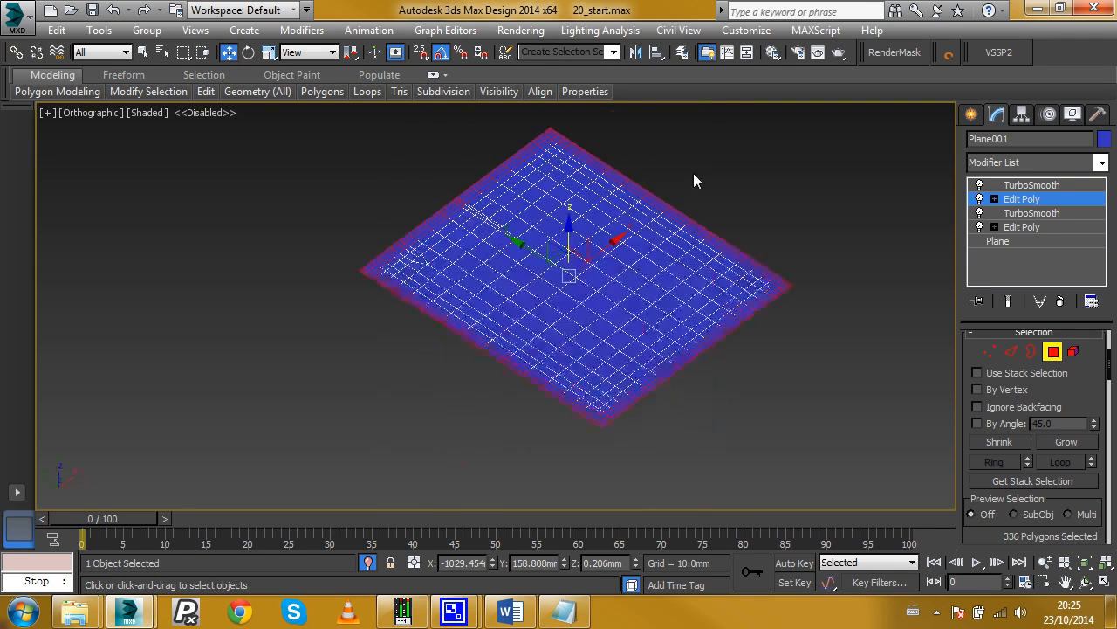
scroll(401, 264, up, 5)
alt+middle_drag(382, 303, 839, 342)
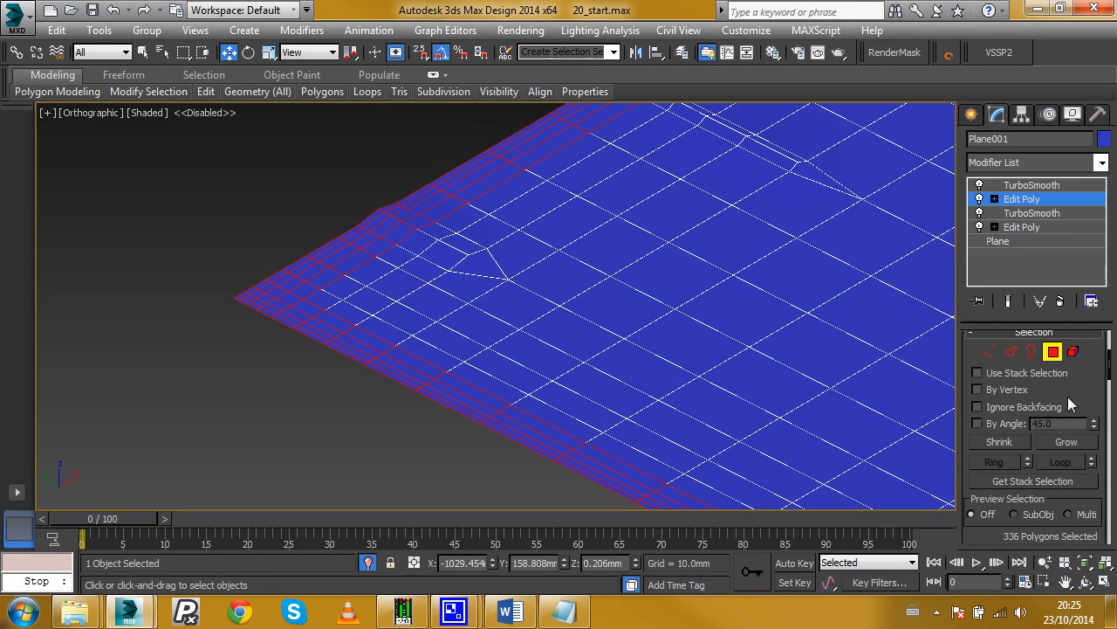
scroll(1067, 396, down, 5)
click(1069, 510)
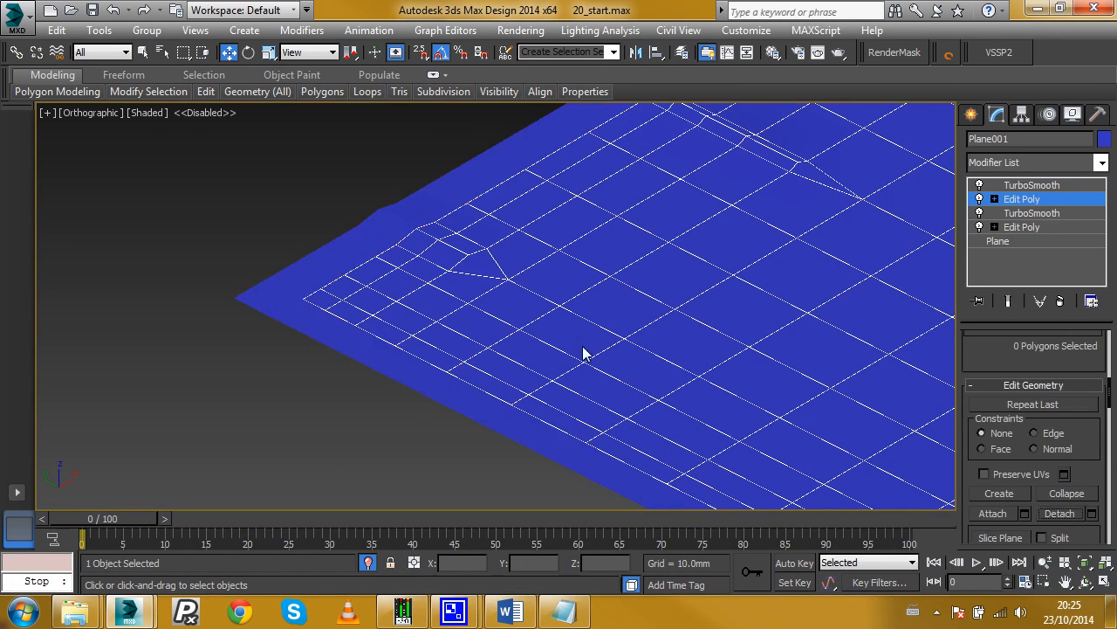
scroll(564, 354, down, 2)
click(1018, 198)
middle_drag(431, 311, 459, 313)
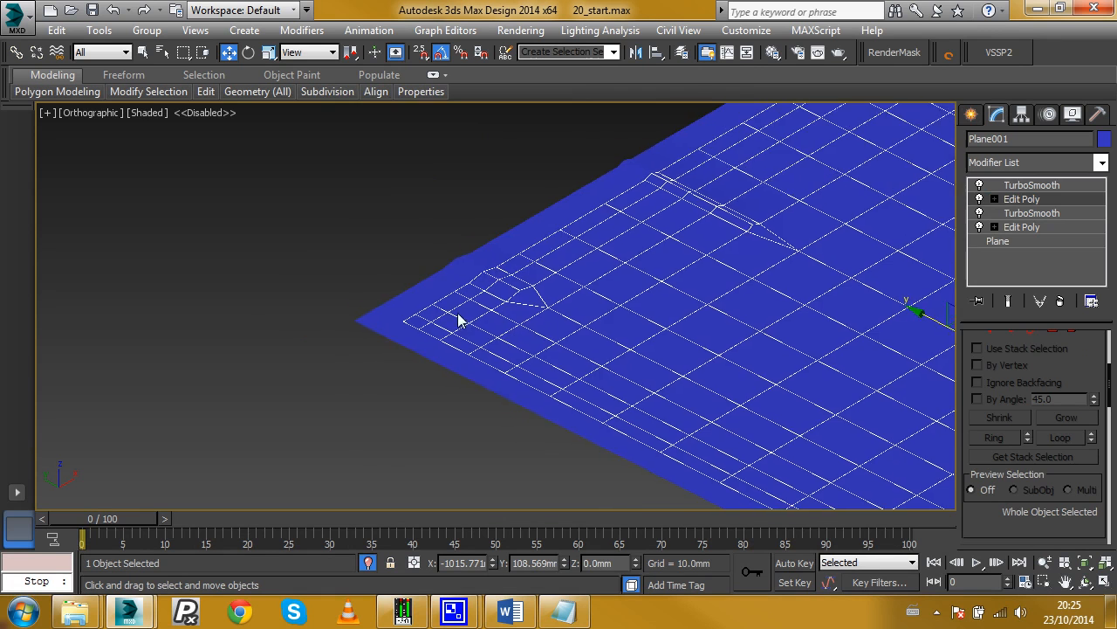
- In wireframe display, add a Shell modifier with a 3.0 mm outer amount between the plane's upper Edit Poly and top TurboSmooth
key(F3)
scroll(437, 301, up, 3)
click(1032, 185)
scroll(612, 316, down, 3)
click(1028, 198)
middle_drag(680, 283, 634, 289)
scroll(632, 289, down, 2)
click(1102, 162)
drag(1103, 218, 1100, 424)
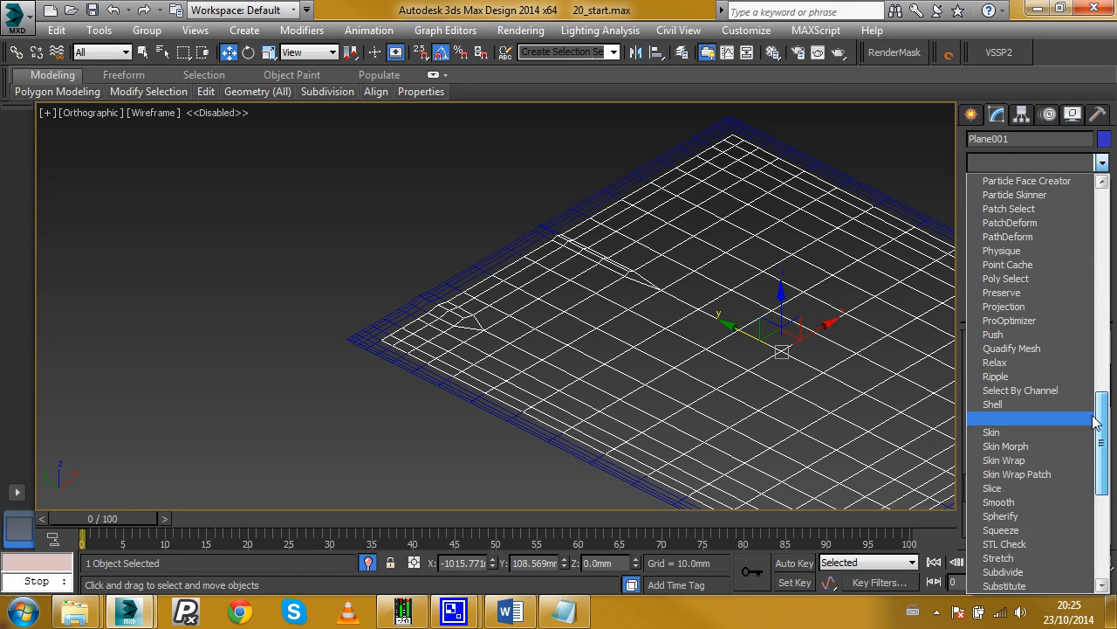
click(1020, 408)
scroll(472, 319, up, 4)
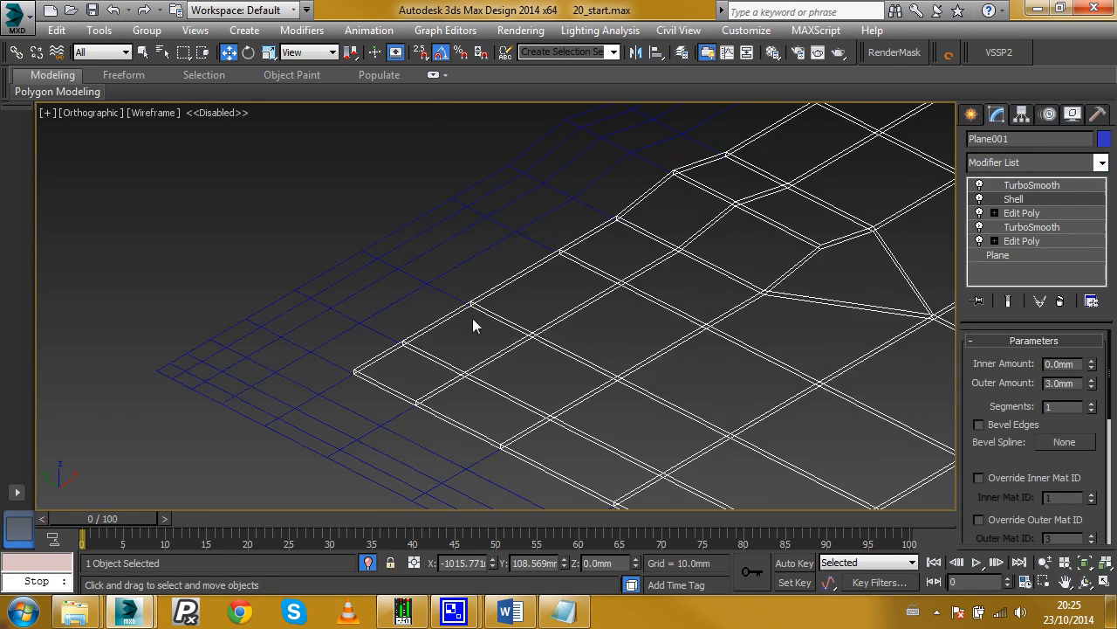
- Return to the shaded display and add an Edit Poly modifier directly above the plane's Shell
key(F3)
key(d)
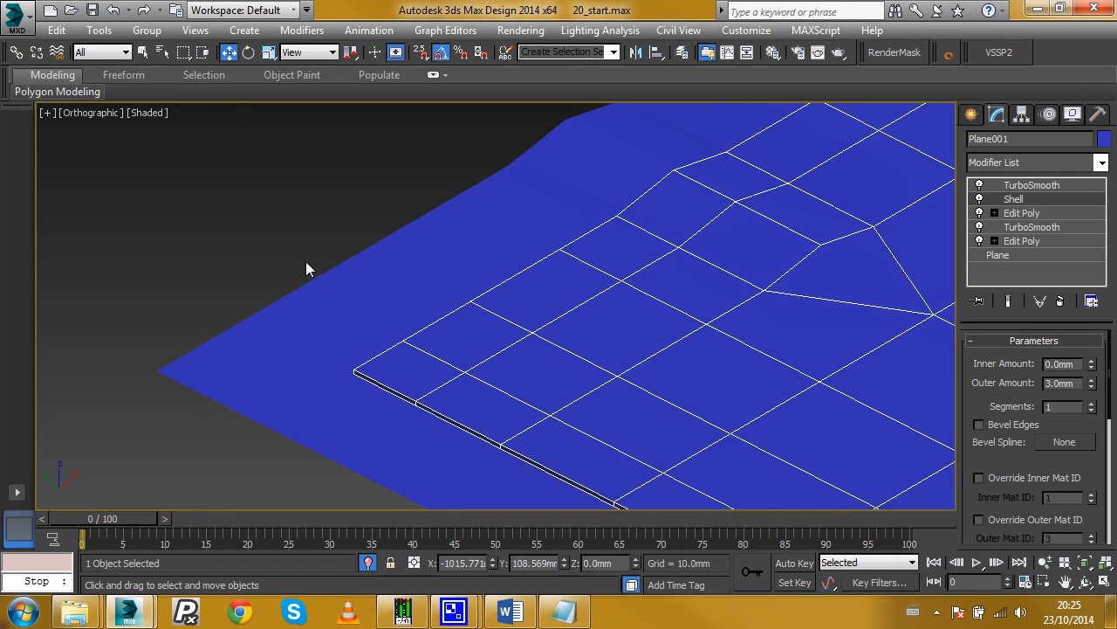
middle_drag(357, 385, 448, 314)
scroll(448, 314, up, 2)
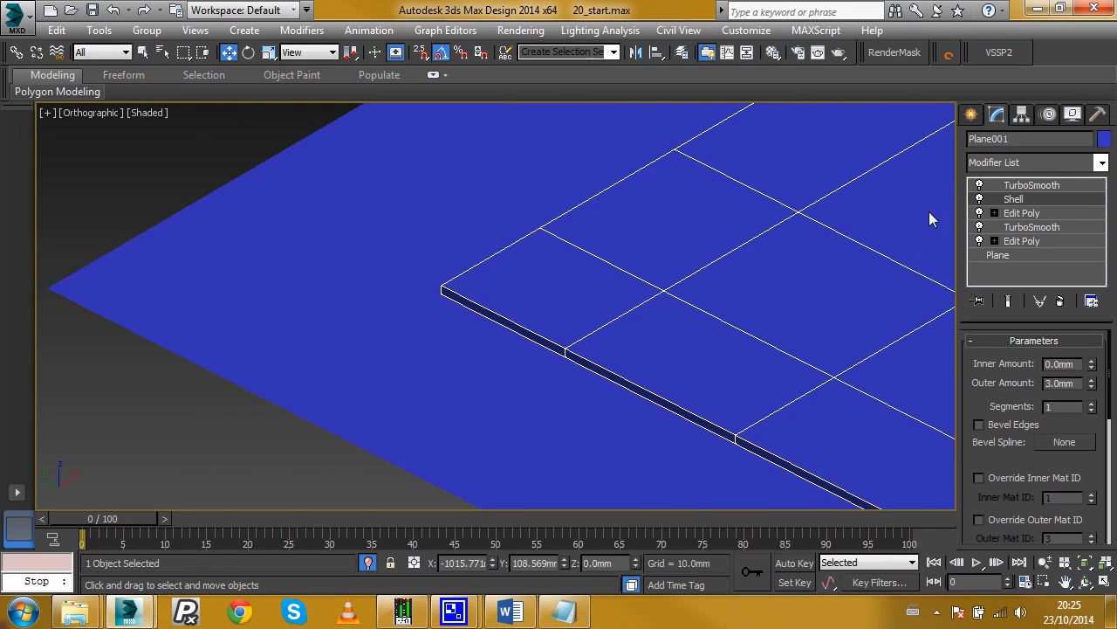
click(1057, 163)
scroll(1019, 473, down, 3)
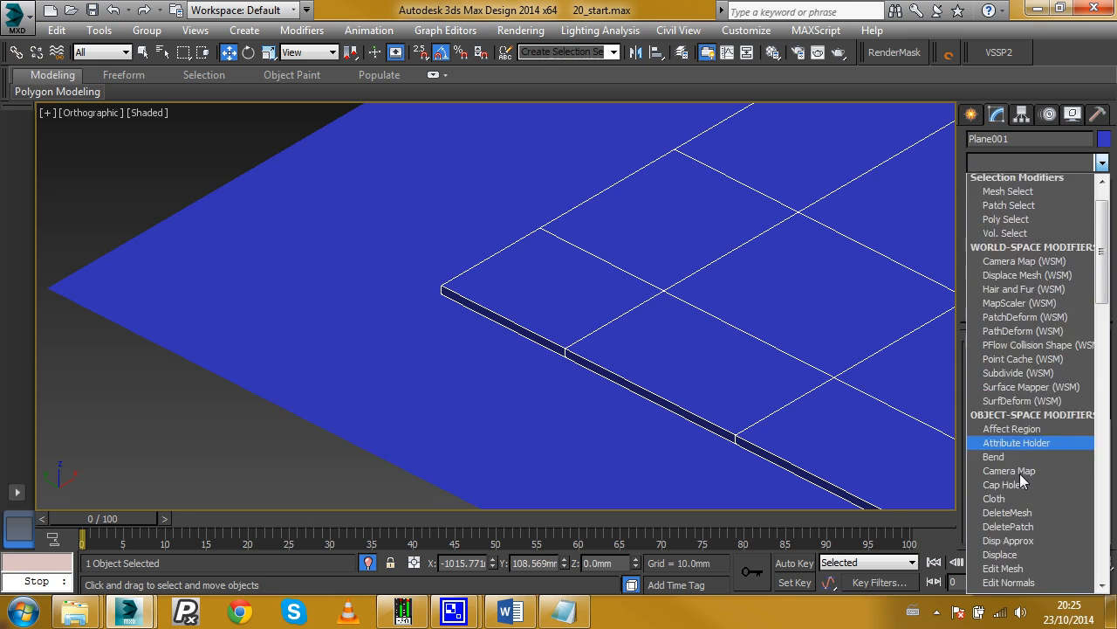
click(1030, 516)
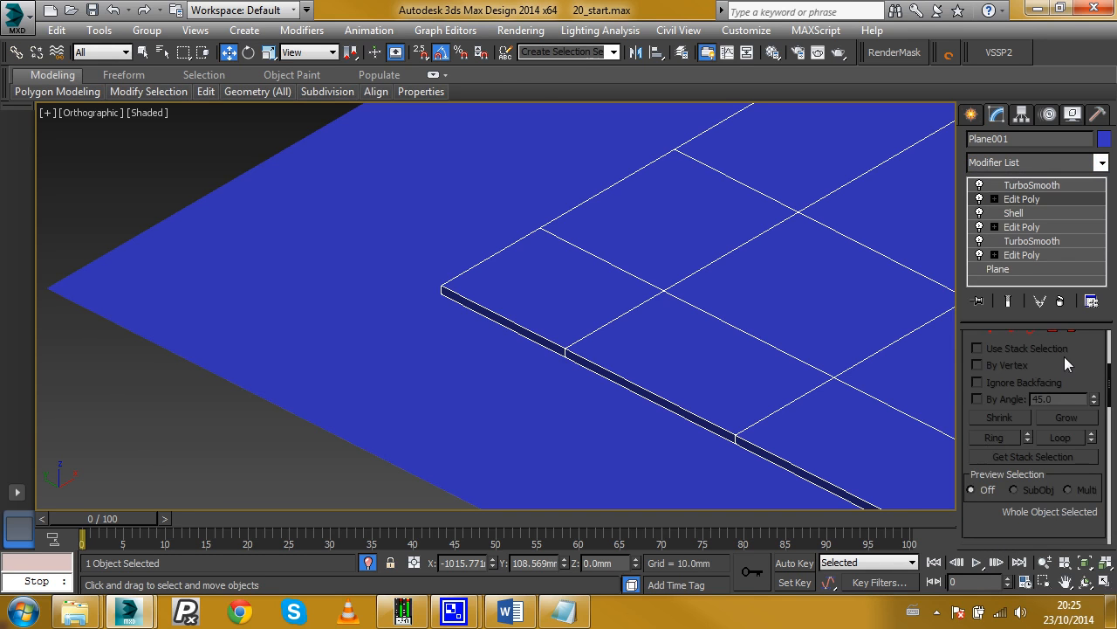
- At edge level, select the ring of short vertical edges around the inner sheet's rim
scroll(1064, 356, up, 1)
click(1010, 344)
scroll(441, 292, up, 4)
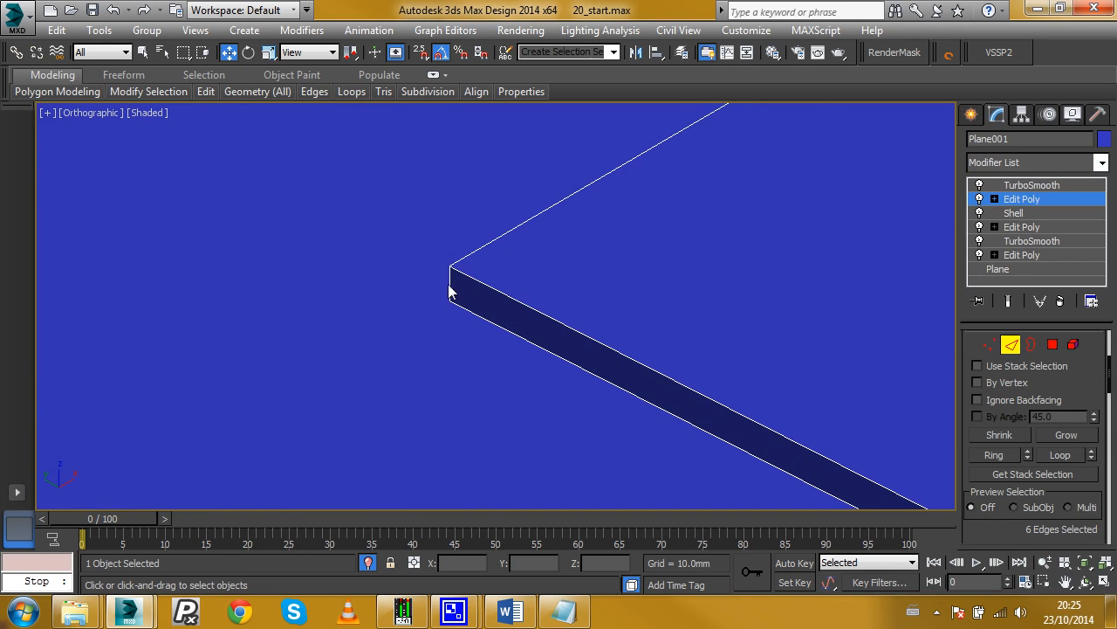
click(450, 292)
scroll(559, 331, down, 2)
scroll(601, 325, up, 2)
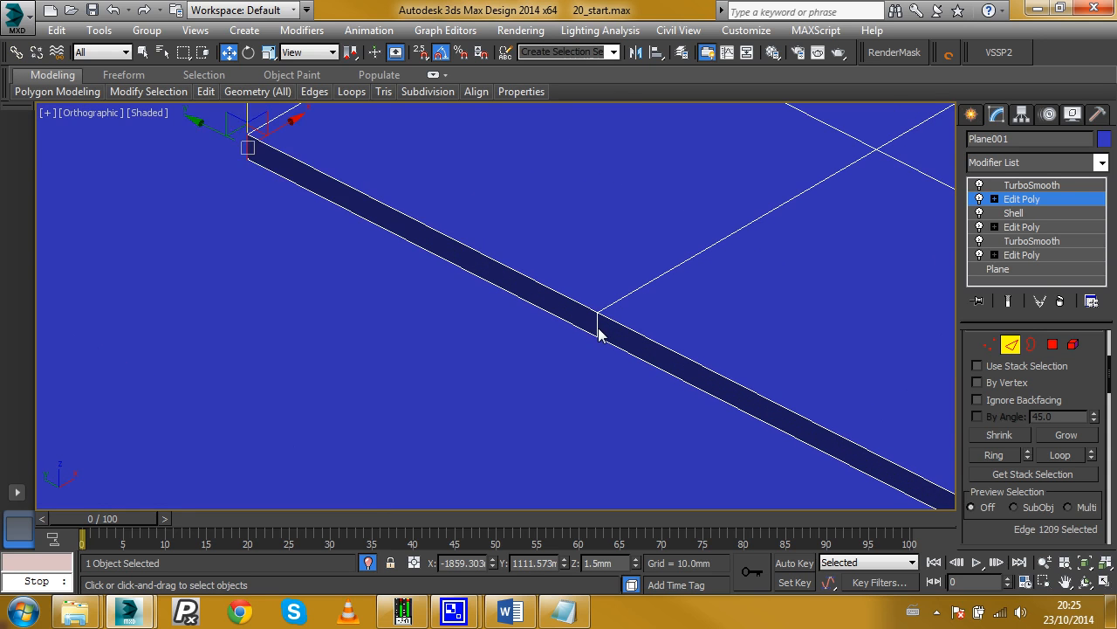
double_click(599, 324)
- Connect the inner sheet's selected rim edges with 2 segments and a pinch of 40
scroll(1020, 474, down, 5)
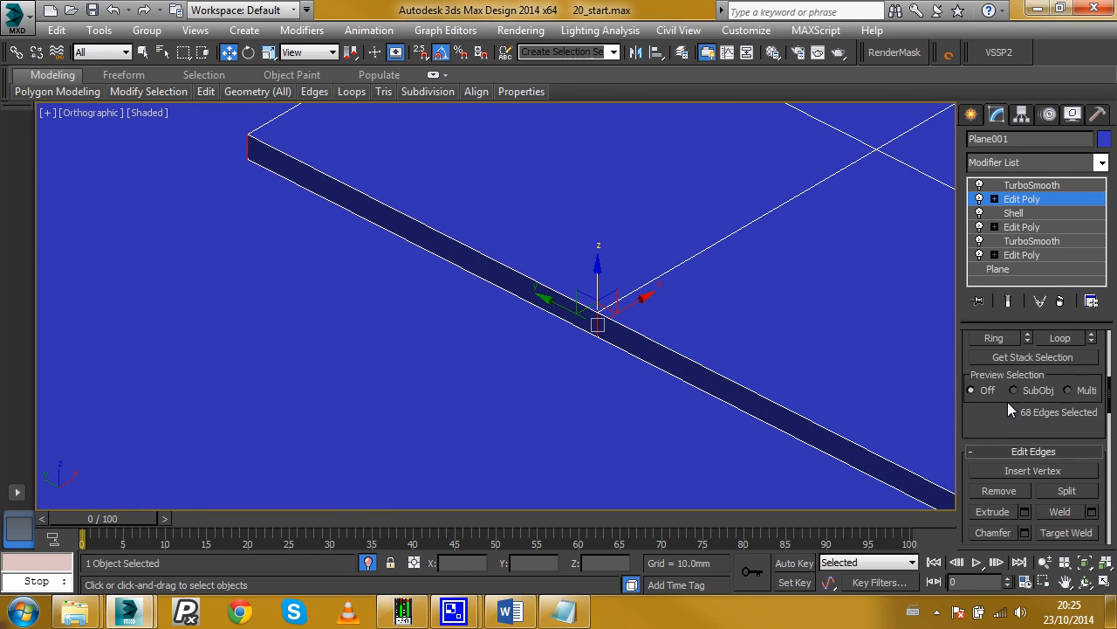
click(1092, 496)
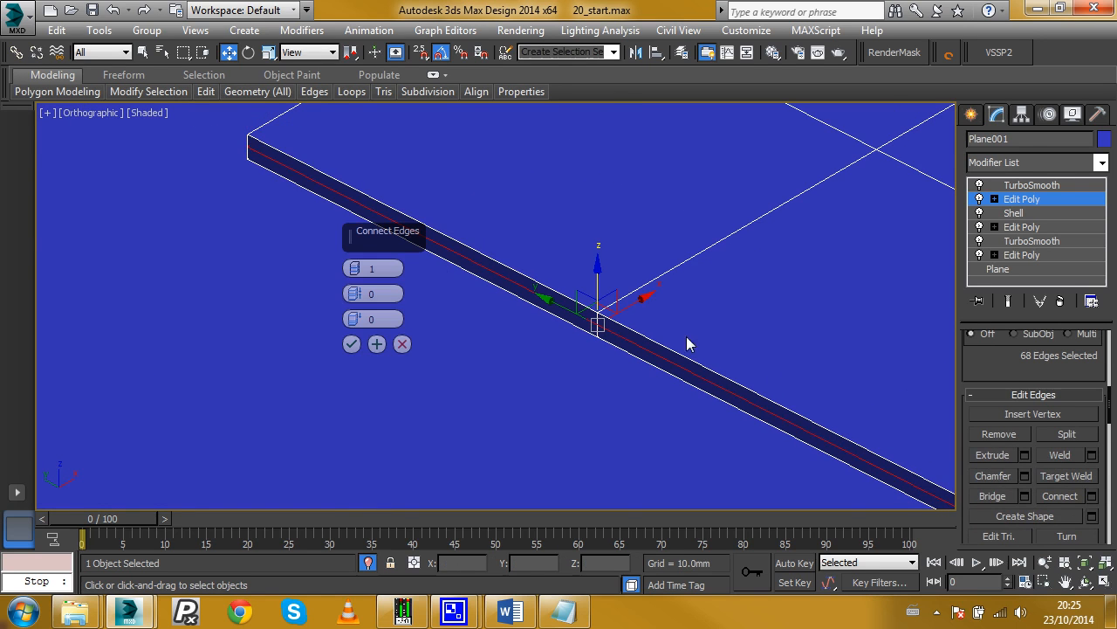
click(356, 265)
drag(353, 299, 400, 154)
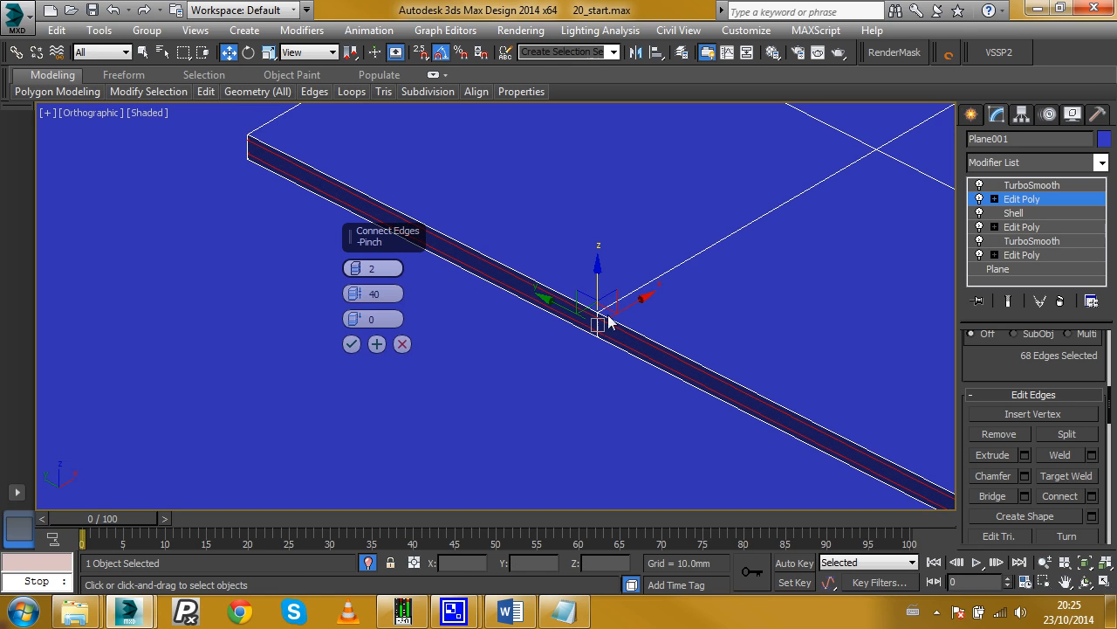
click(367, 343)
- Set the inner sheet's top TurboSmooth to 3 iterations, turn on edged faces and inspect the rounded corner
click(1061, 184)
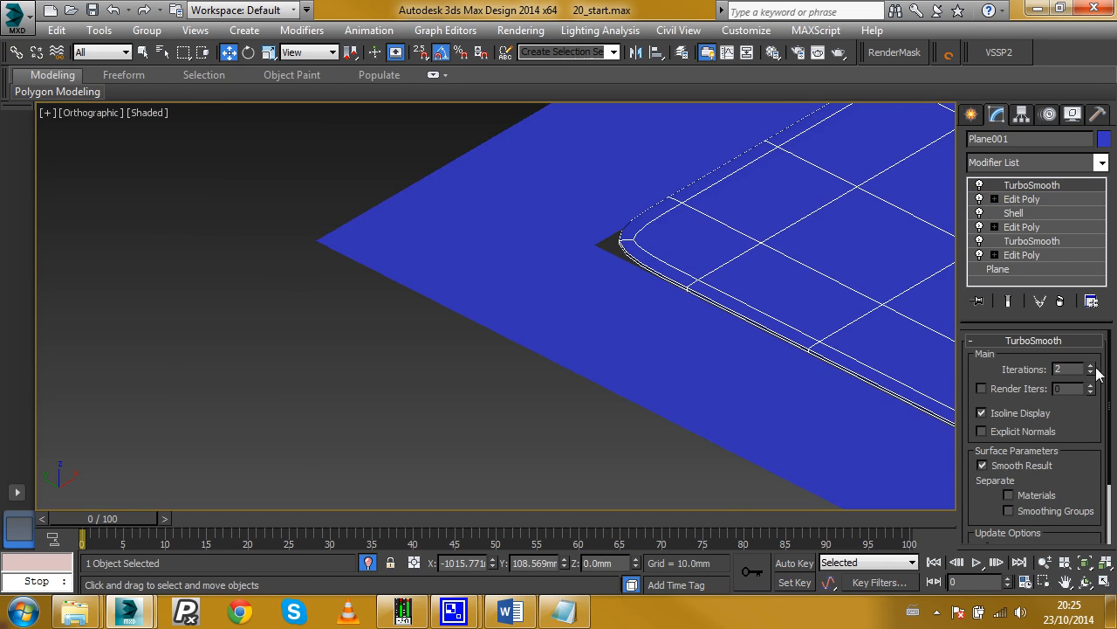
click(596, 301)
scroll(640, 266, up, 5)
key(F4)
scroll(638, 286, down, 2)
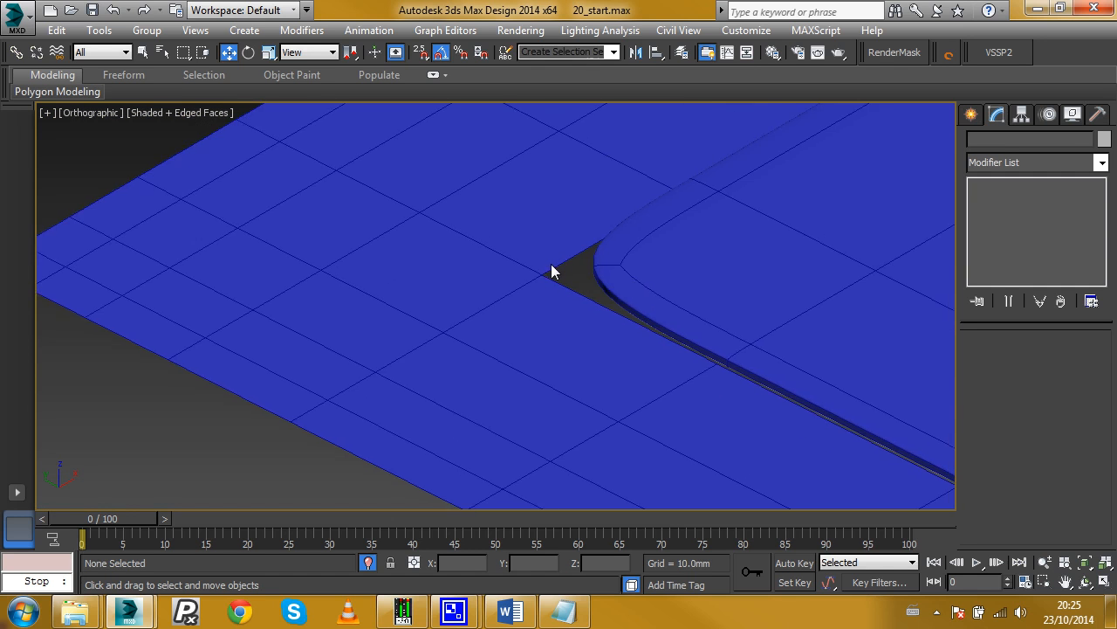
scroll(557, 267, down, 3)
- Copy the Shell modifier from the inner sheet and paste it as an instance onto the detached border
click(594, 274)
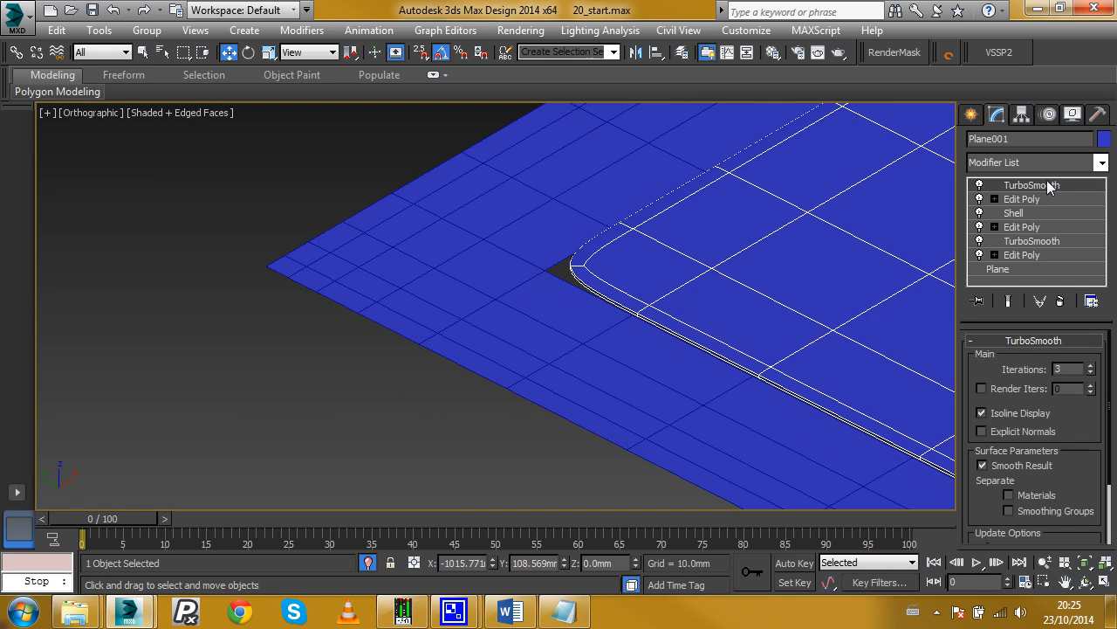
click(1014, 213)
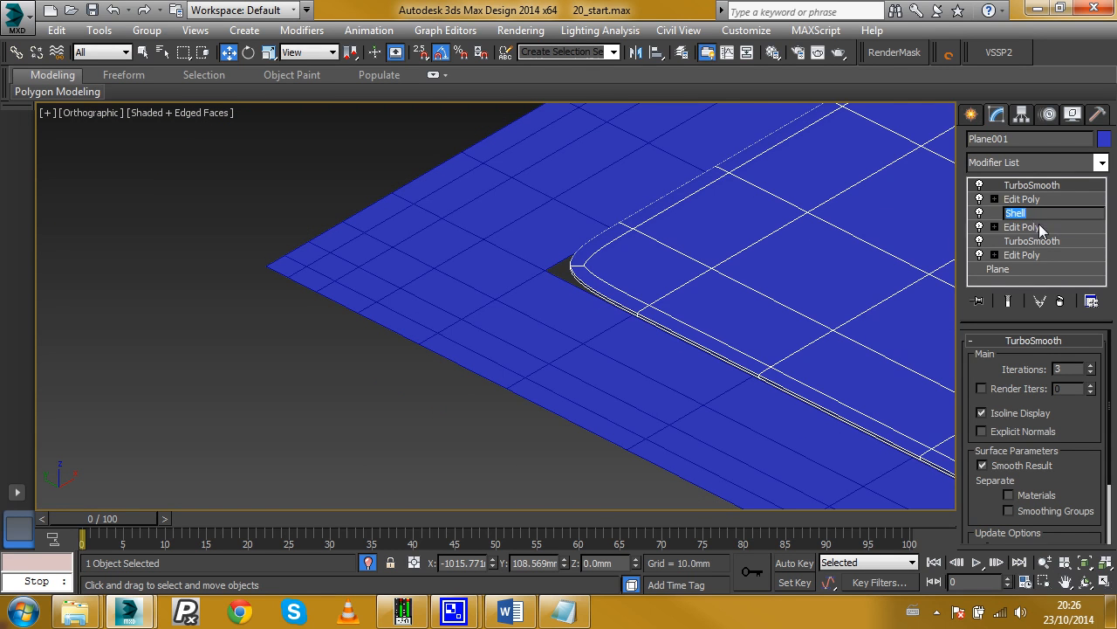
click(684, 356)
right_click(1027, 211)
click(921, 285)
click(492, 277)
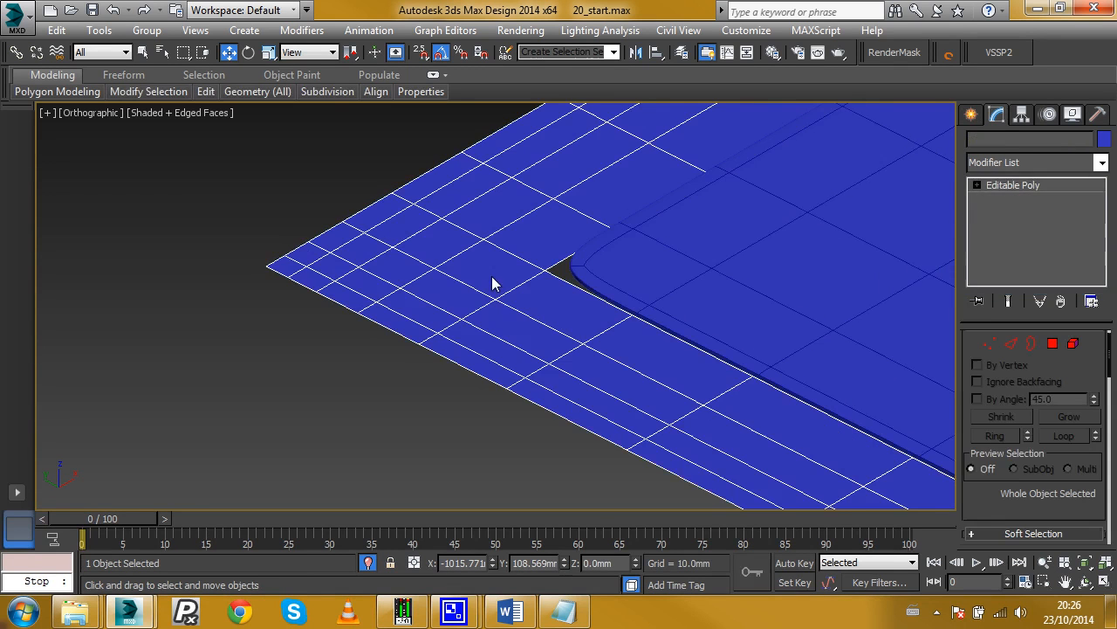
right_click(1014, 181)
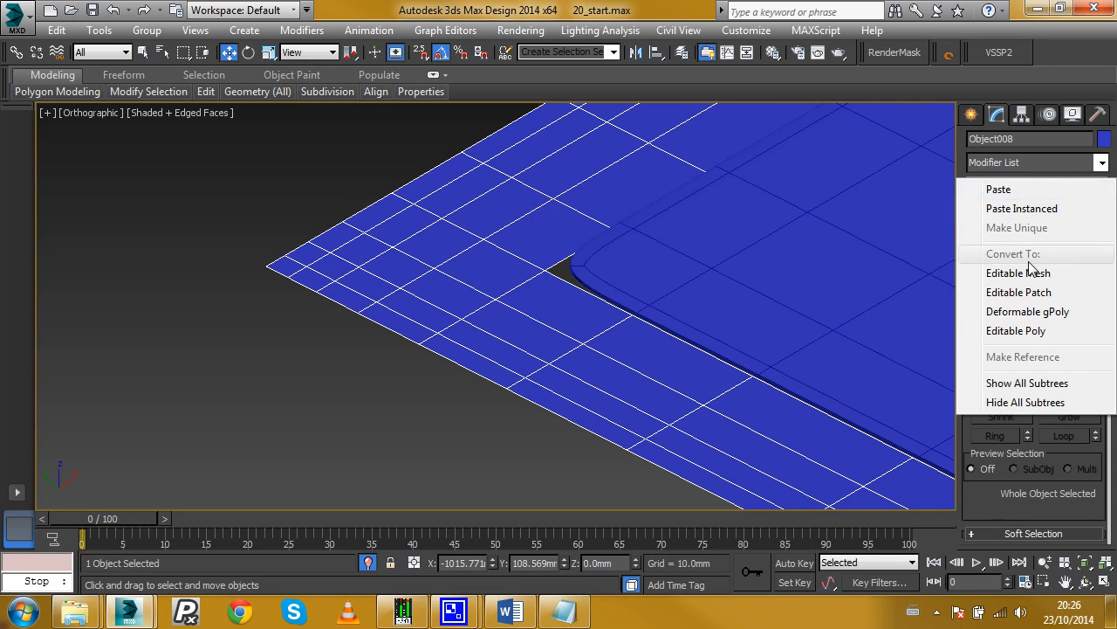
click(1004, 191)
- Add a TurboSmooth modifier to the border with 3 iterations and Isoline Display enabled, and check its corner
middle_drag(872, 223, 493, 240)
scroll(483, 249, down, 2)
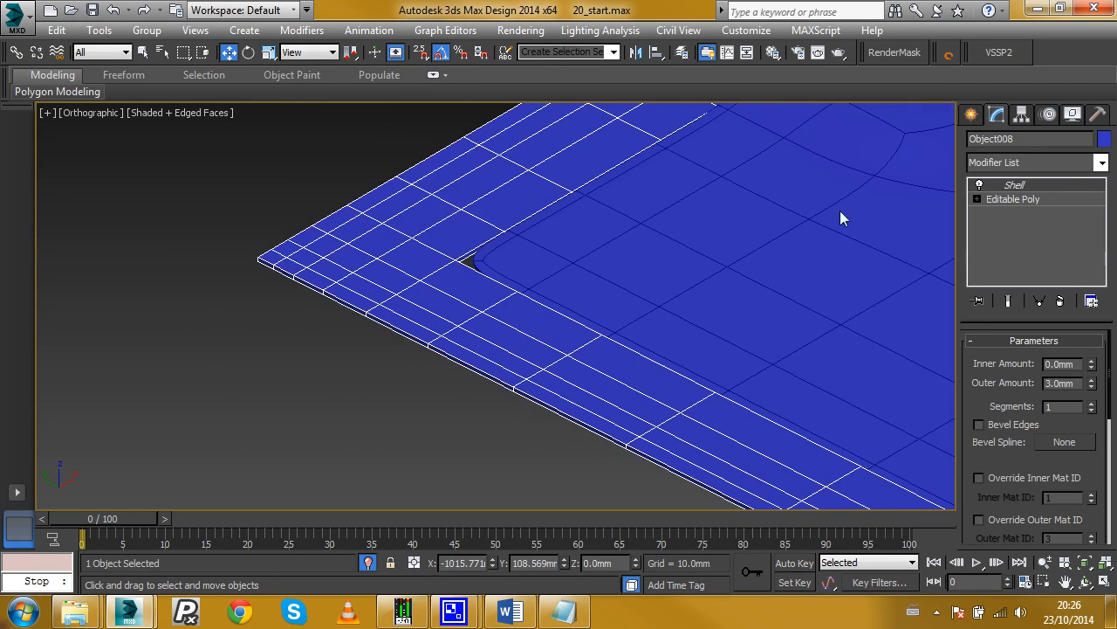
click(1101, 162)
scroll(1066, 416, down, 15)
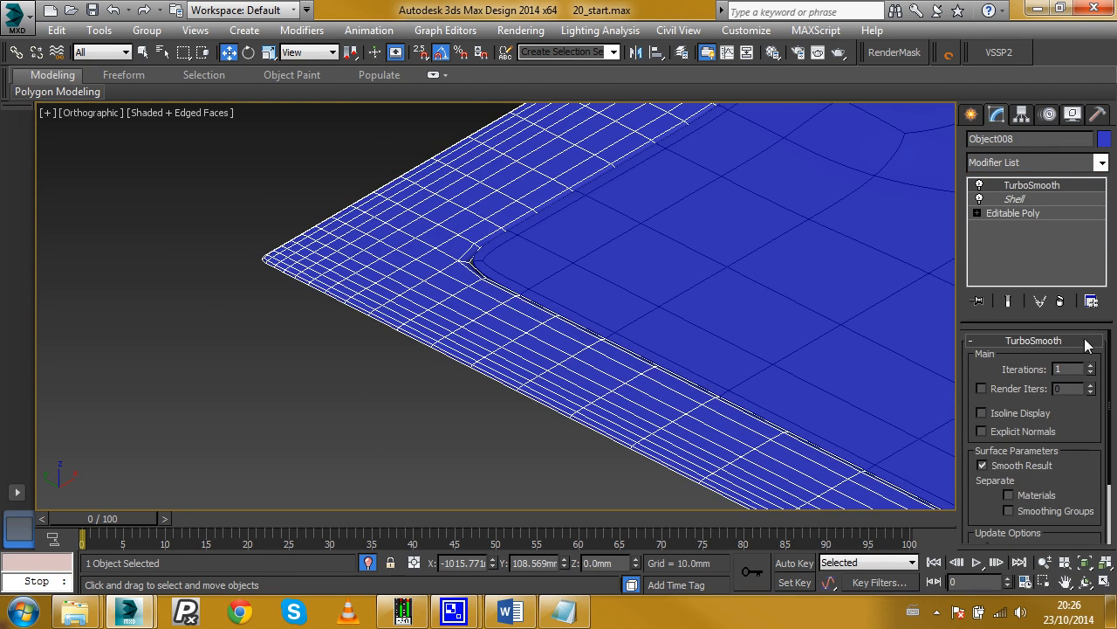
click(1091, 366)
click(1092, 366)
click(1013, 412)
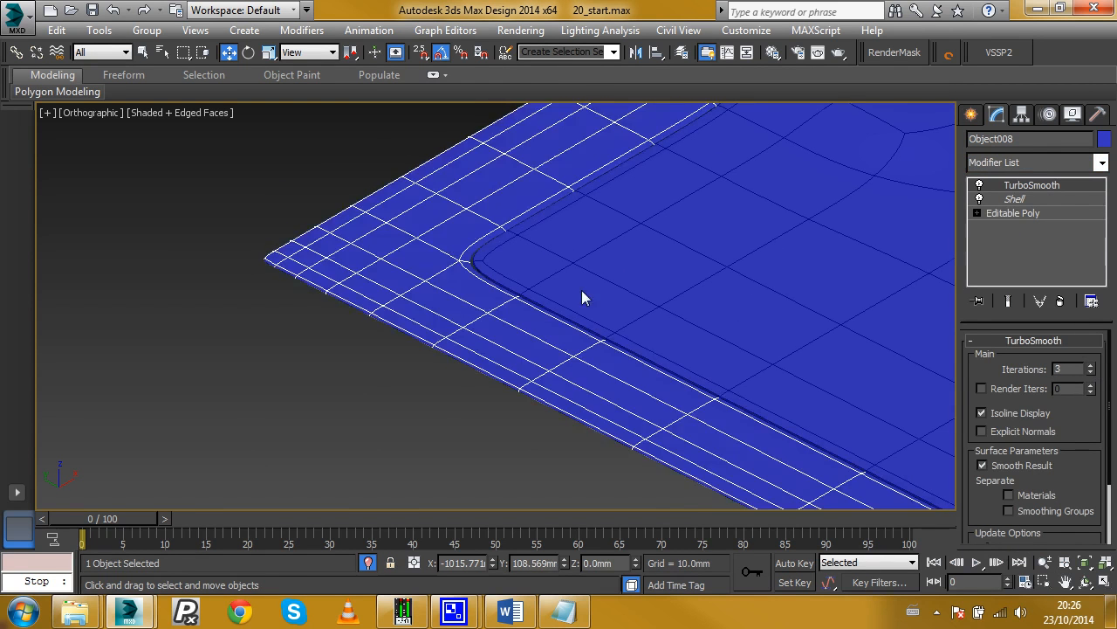
scroll(470, 260, up, 4)
scroll(471, 260, down, 5)
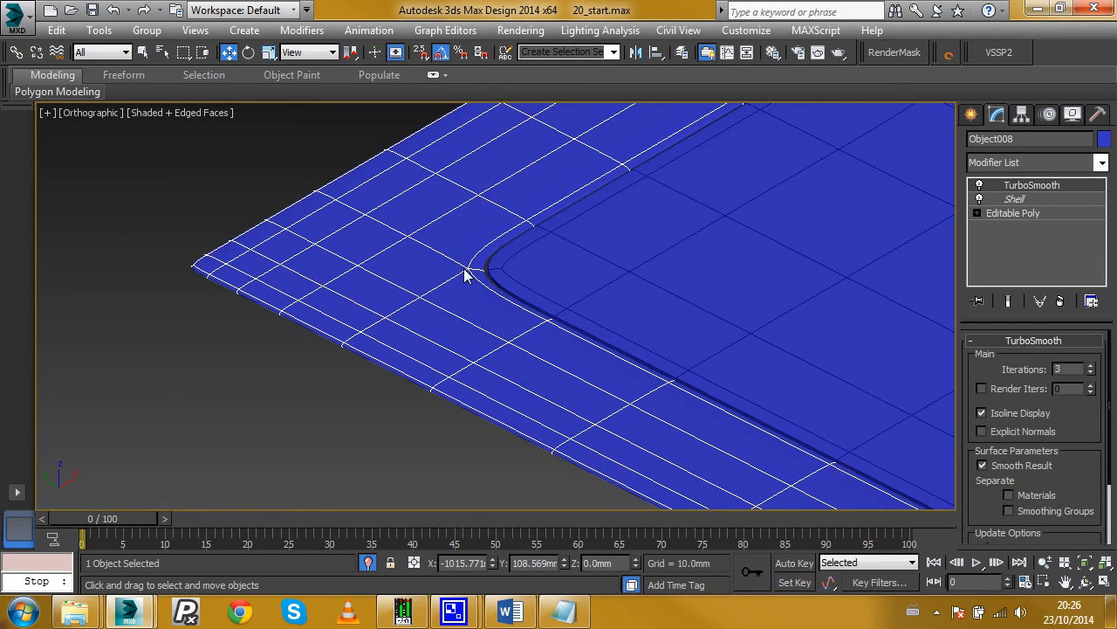
- Add an Edit Poly modifier between the border's Shell and TurboSmooth and enter its edge level
click(1034, 199)
click(1033, 165)
scroll(1011, 501, down, 2)
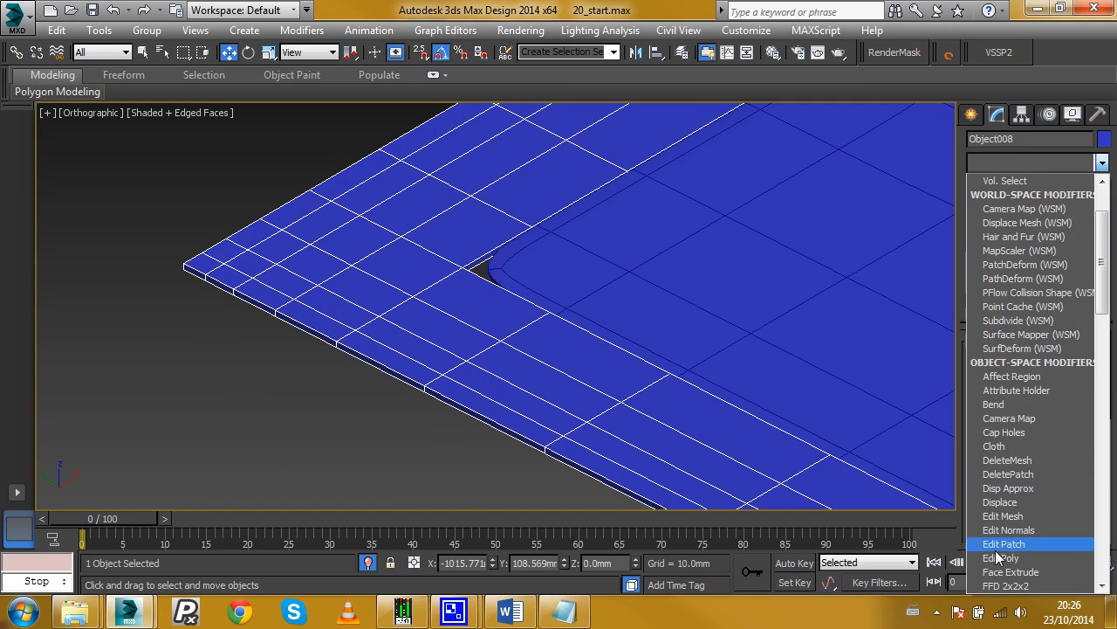
click(1010, 554)
click(1009, 331)
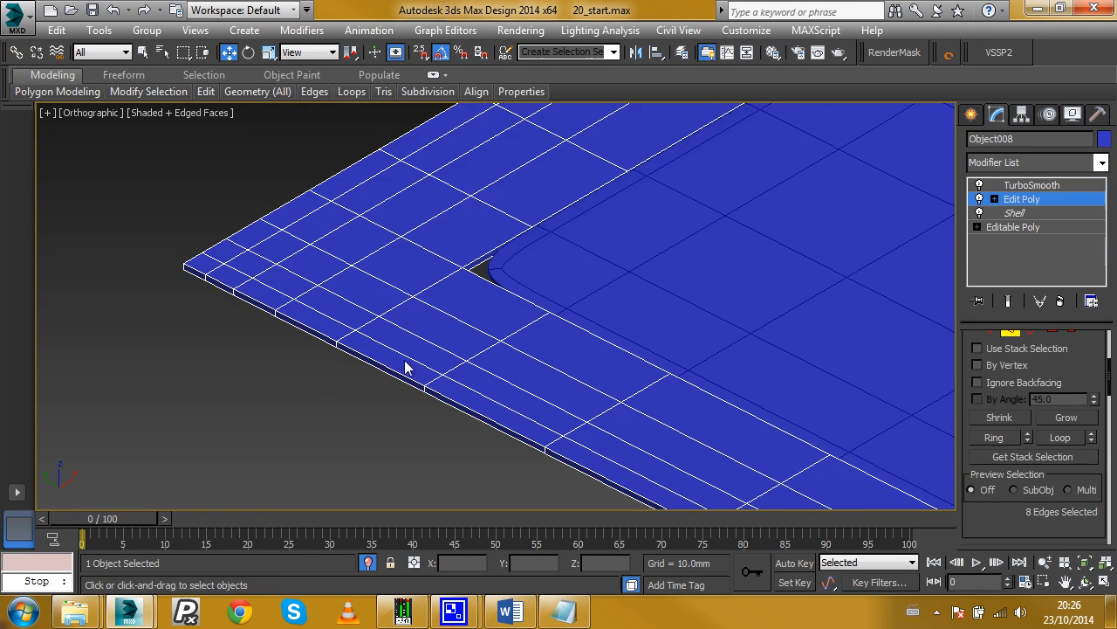
- Select the ring of short vertical edges around the border's outer rim
middle_drag(404, 367, 485, 344)
scroll(550, 262, up, 2)
scroll(387, 320, down, 2)
scroll(425, 347, up, 4)
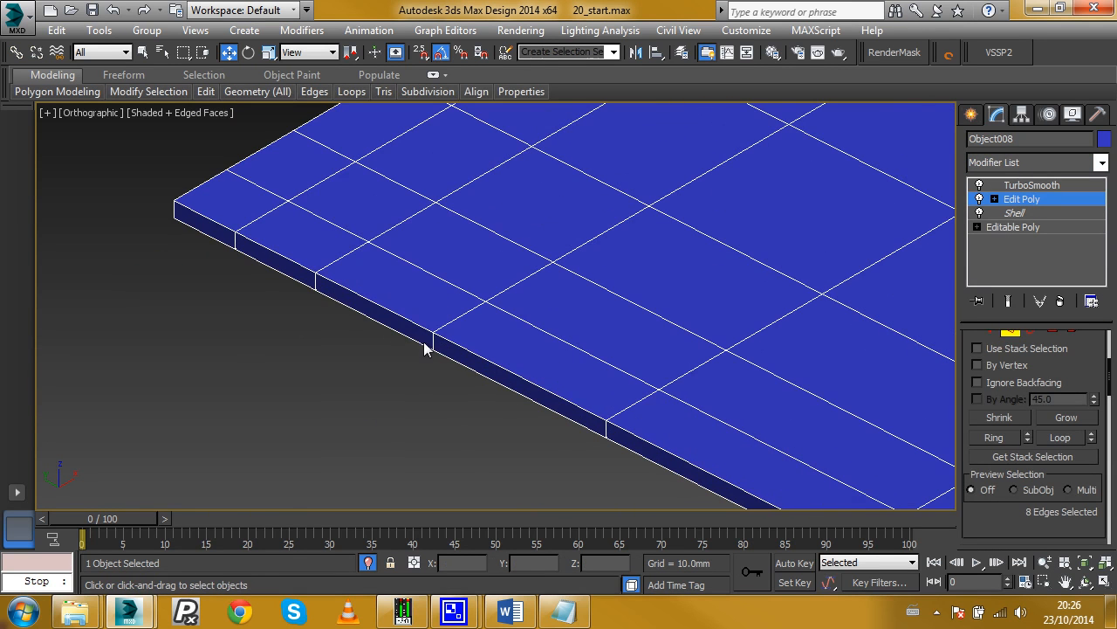
click(432, 347)
shift+click(316, 286)
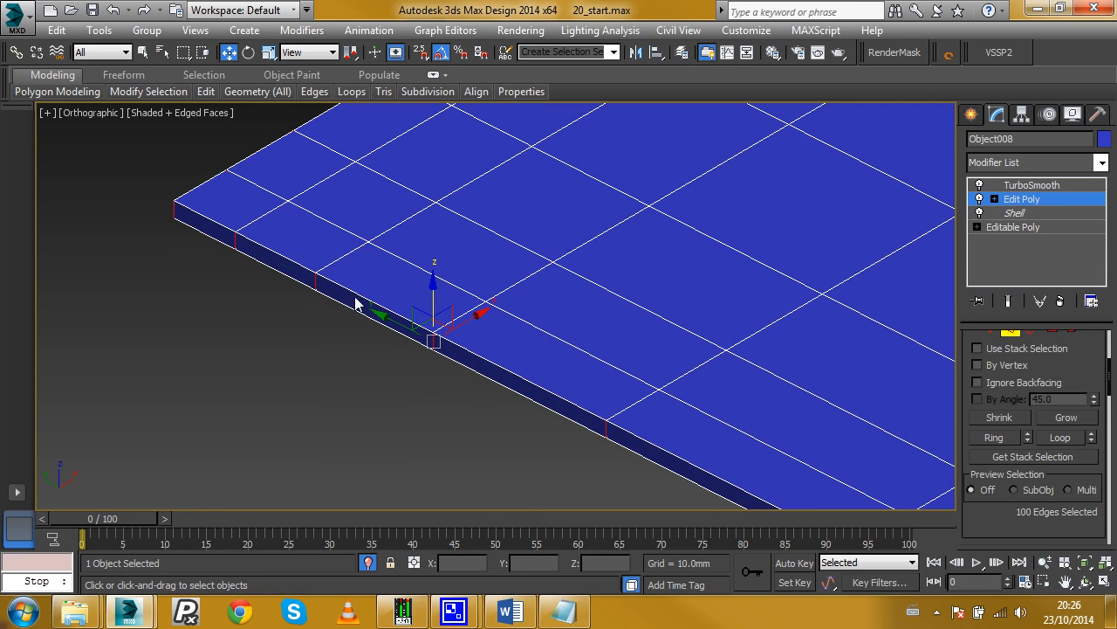
- Connect the border's selected rim edges with 2 segments and a pinch of 40
scroll(1067, 441, down, 5)
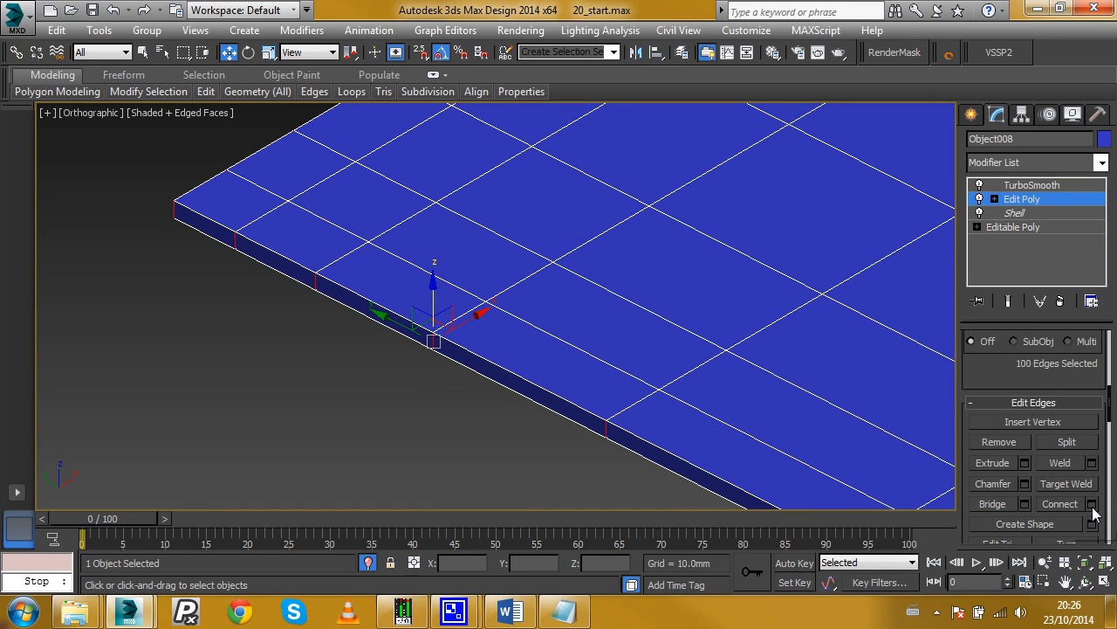
click(1092, 504)
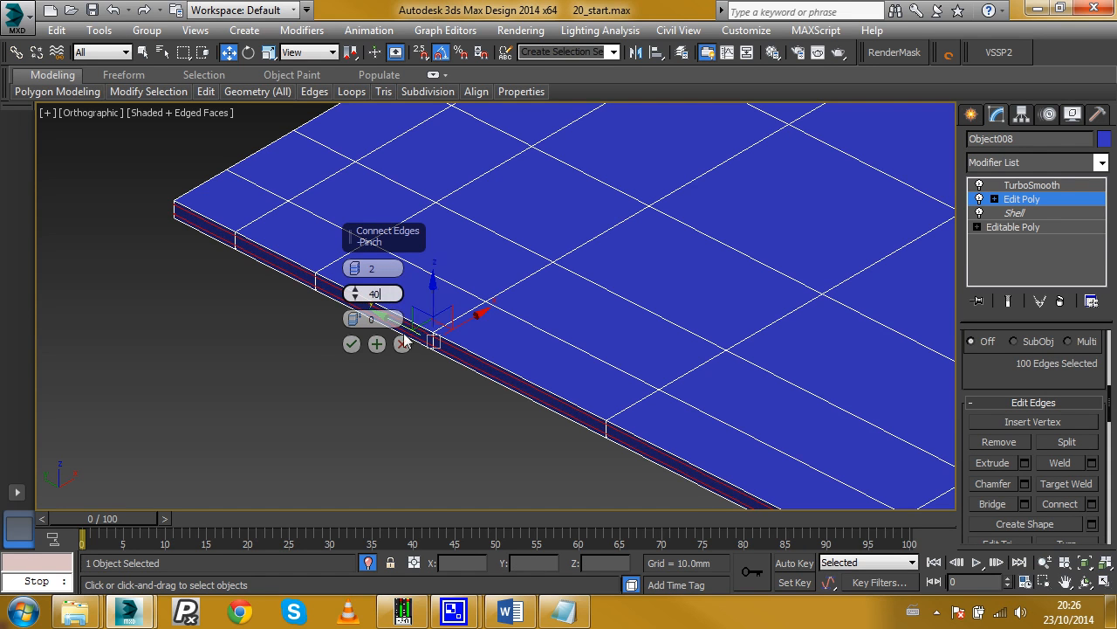
click(352, 344)
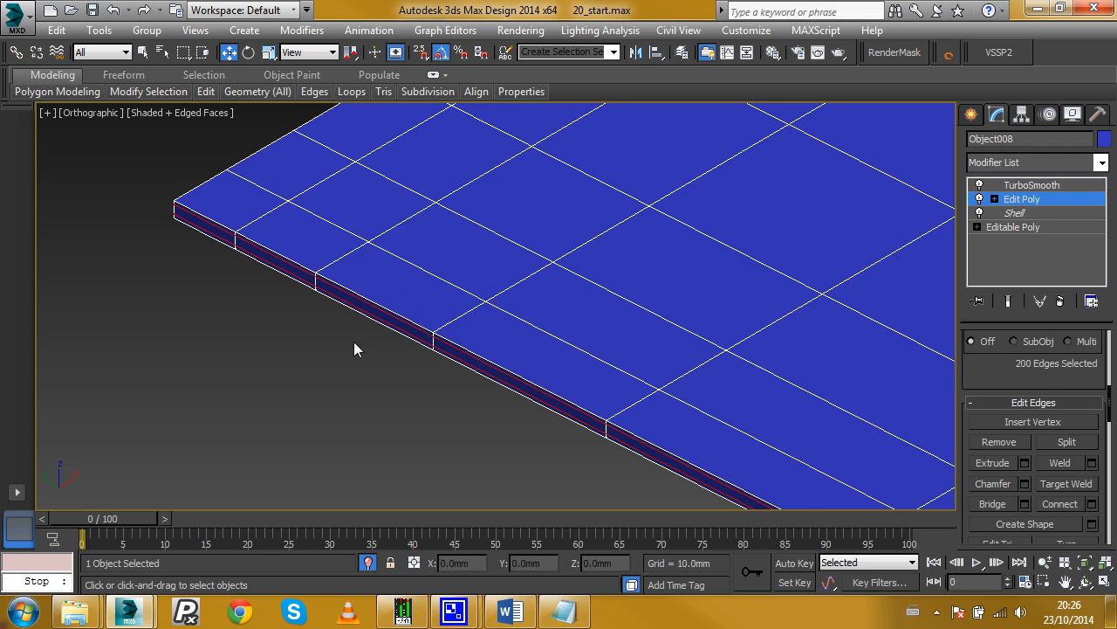
- Select the ring of short vertical edges around the border's inner rim, where it meets the sheet
middle_drag(488, 288, 329, 342)
mouse_move(921, 201)
middle_down()
mouse_move(646, 257)
mouse_move(589, 281)
middle_up()
key(F3)
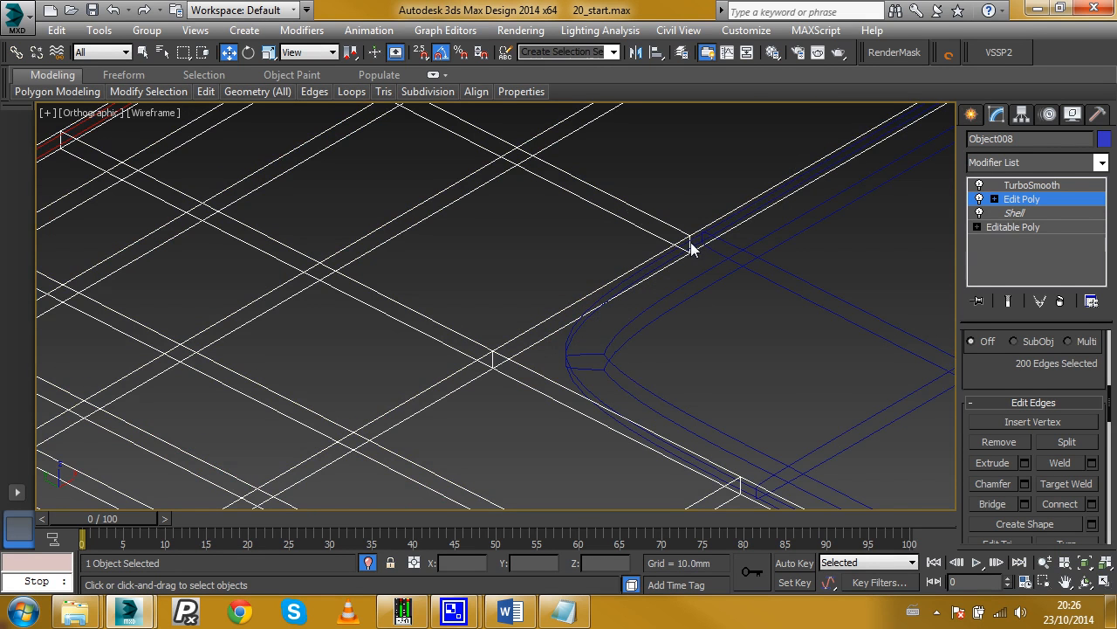
click(689, 249)
scroll(494, 371, up, 3)
double_click(478, 366)
scroll(635, 354, down, 2)
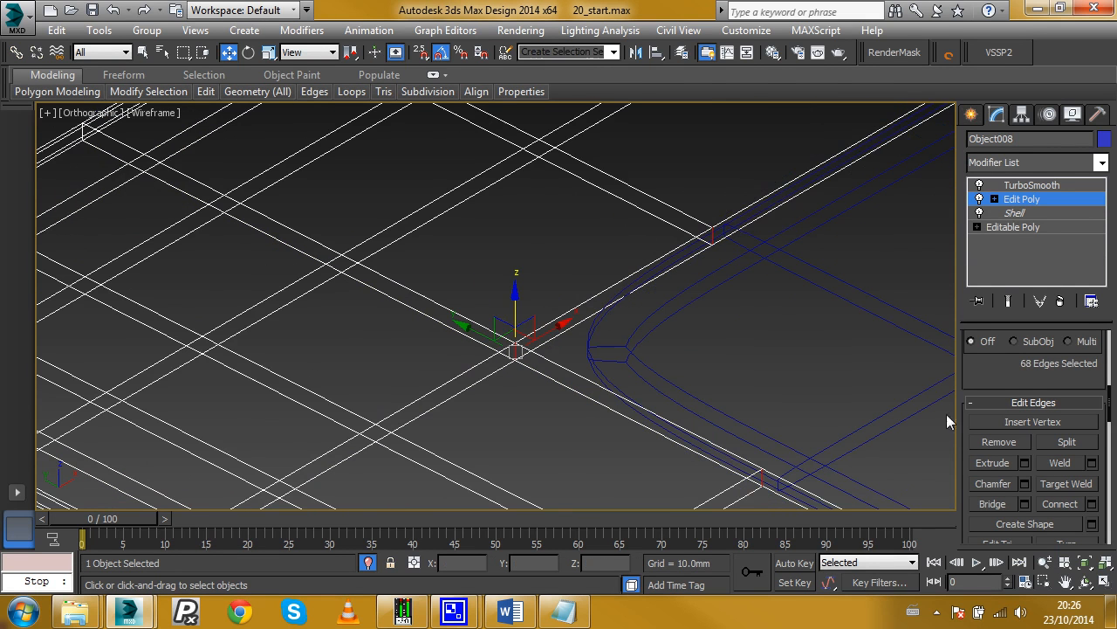
- Leave the border's edge level, return to its TurboSmooth modifier, and deselect the object in shaded view
click(1031, 197)
click(1032, 185)
middle_drag(684, 233, 679, 320)
scroll(680, 320, down, 3)
click(364, 199)
key(F3)
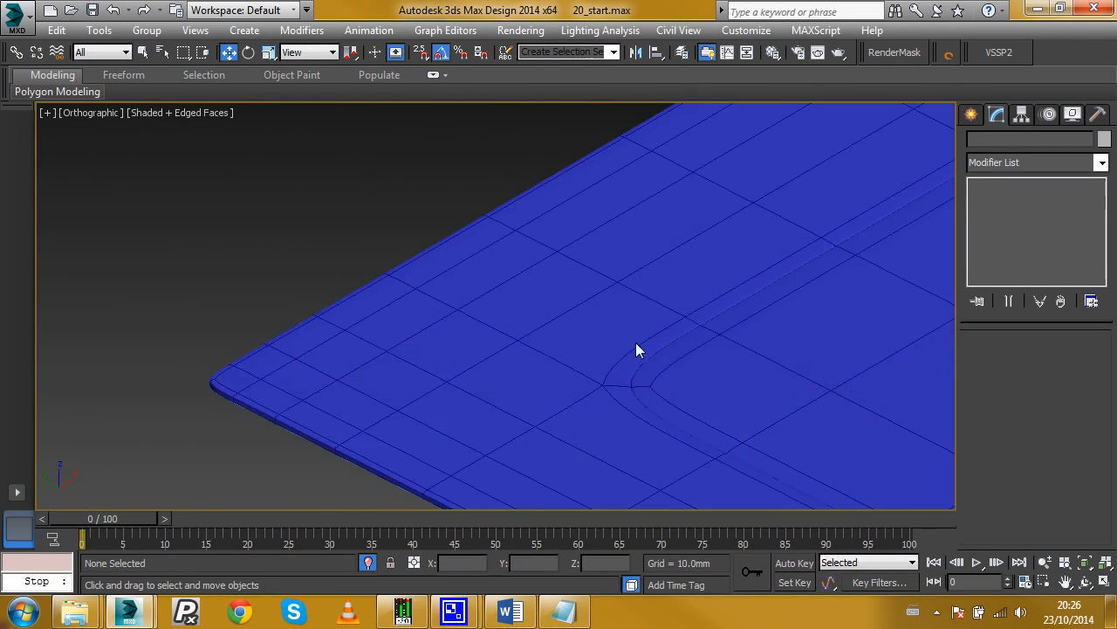
- Examine the smoothed border and its seam with the sheet, both with and without edges displayed
key(F4)
scroll(633, 348, up, 3)
scroll(549, 308, down, 6)
key(F4)
key(F4)
mouse_move(766, 204)
middle_down()
mouse_move(586, 323)
mouse_move(679, 311)
mouse_move(584, 312)
mouse_move(646, 344)
mouse_move(661, 472)
mouse_move(603, 387)
mouse_move(613, 331)
mouse_move(676, 295)
middle_up()
scroll(579, 307, up, 3)
scroll(575, 293, down, 5)
key(F4)
scroll(645, 365, down, 3)
alt+middle_drag(646, 365, 479, 387)
alt+middle_drag(319, 362, 436, 382)
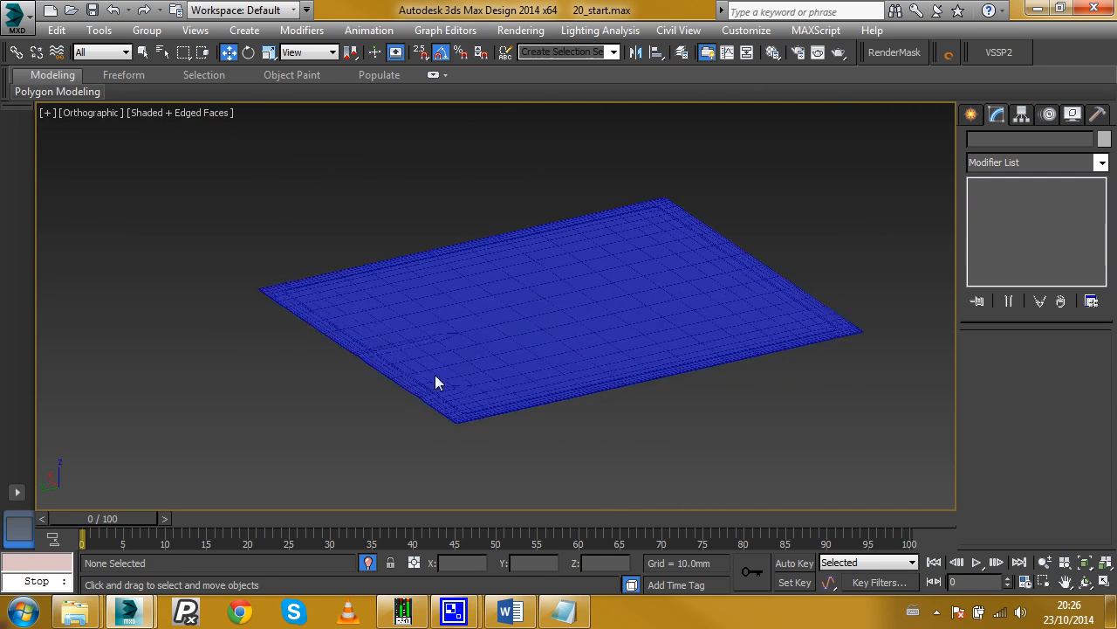
scroll(435, 382, up, 3)
scroll(528, 386, down, 4)
middle_drag(579, 378, 530, 360)
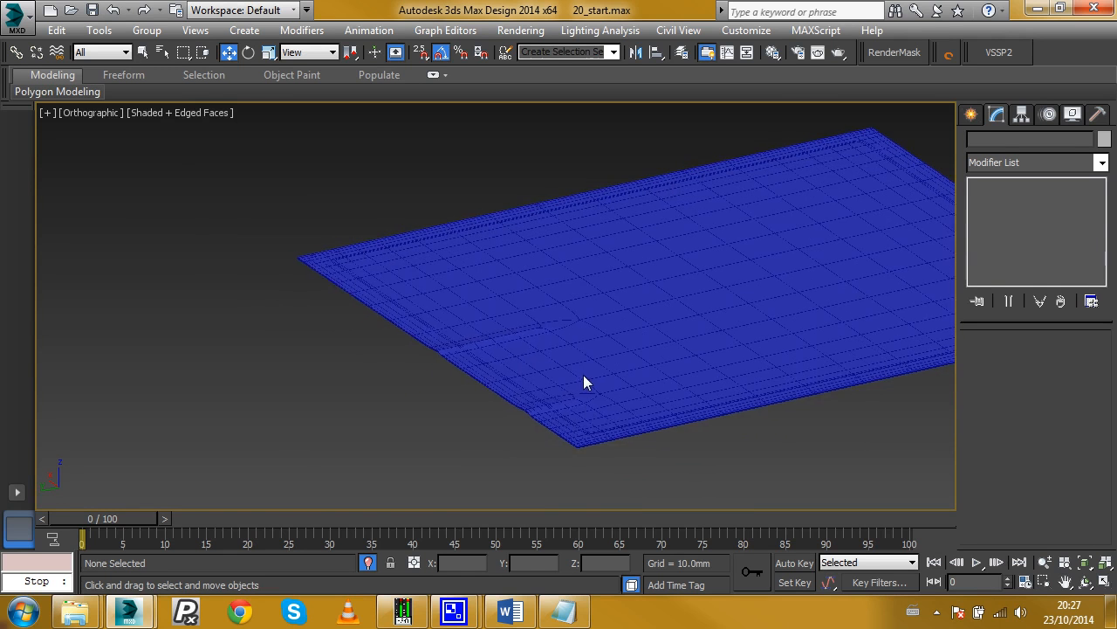
- Turn off Isoline Display in the sheet's top TurboSmooth modifier and deselect the sheet
scroll(585, 377, up, 3)
click(608, 378)
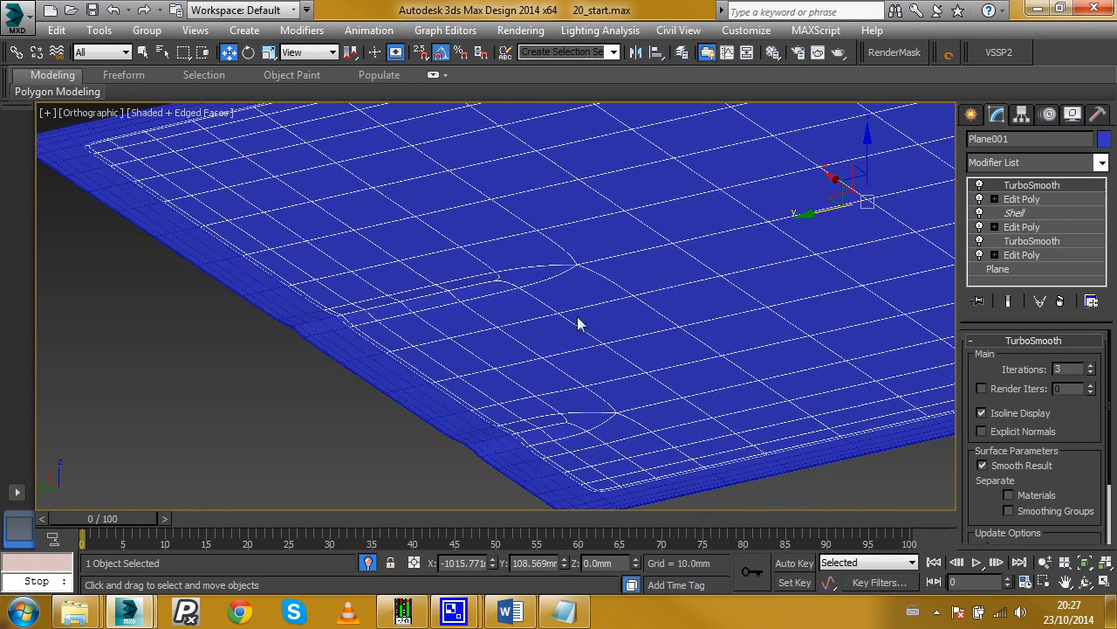
click(1006, 408)
middle_drag(721, 341, 667, 342)
scroll(667, 341, down, 2)
click(760, 451)
- Add a Noise modifier to the sheet above its top TurboSmooth
scroll(556, 338, up, 4)
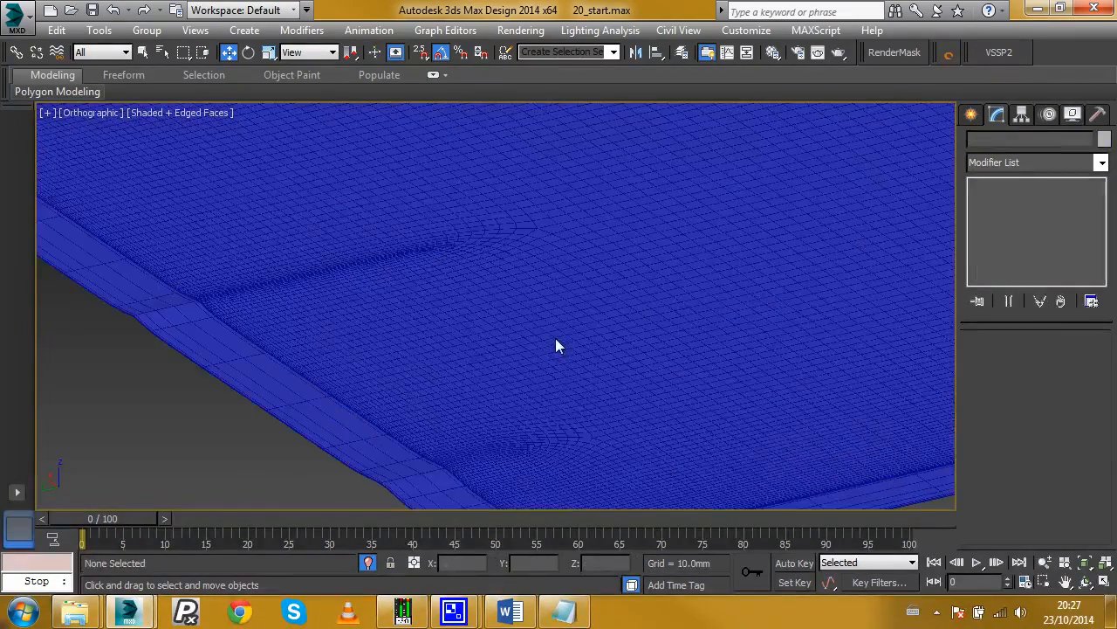
click(556, 340)
click(1102, 163)
drag(1103, 240, 1100, 372)
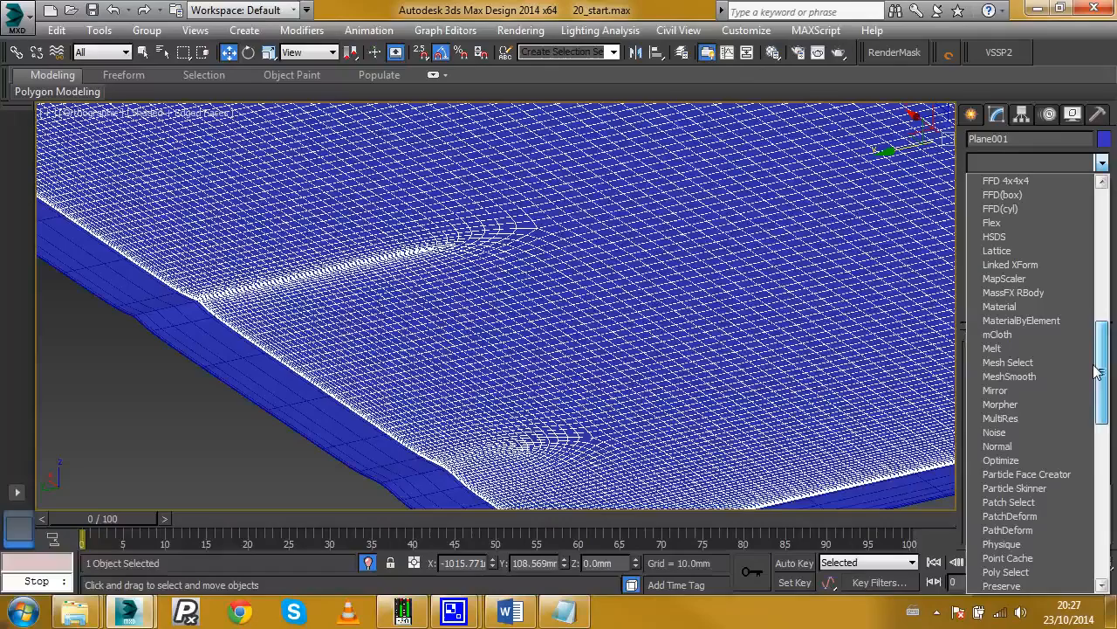
click(1017, 434)
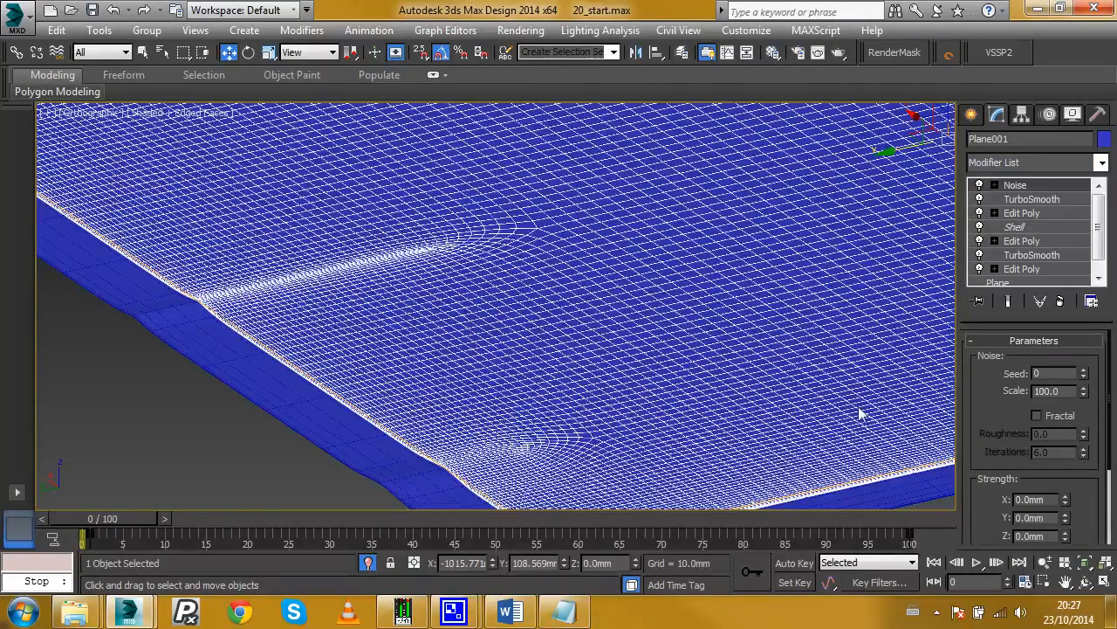
- Set the sheet's Noise strength to 5 mm in X, Y and Z, and check the shaded surface without edges
alt+middle_drag(863, 415, 906, 378)
scroll(1018, 470, down, 2)
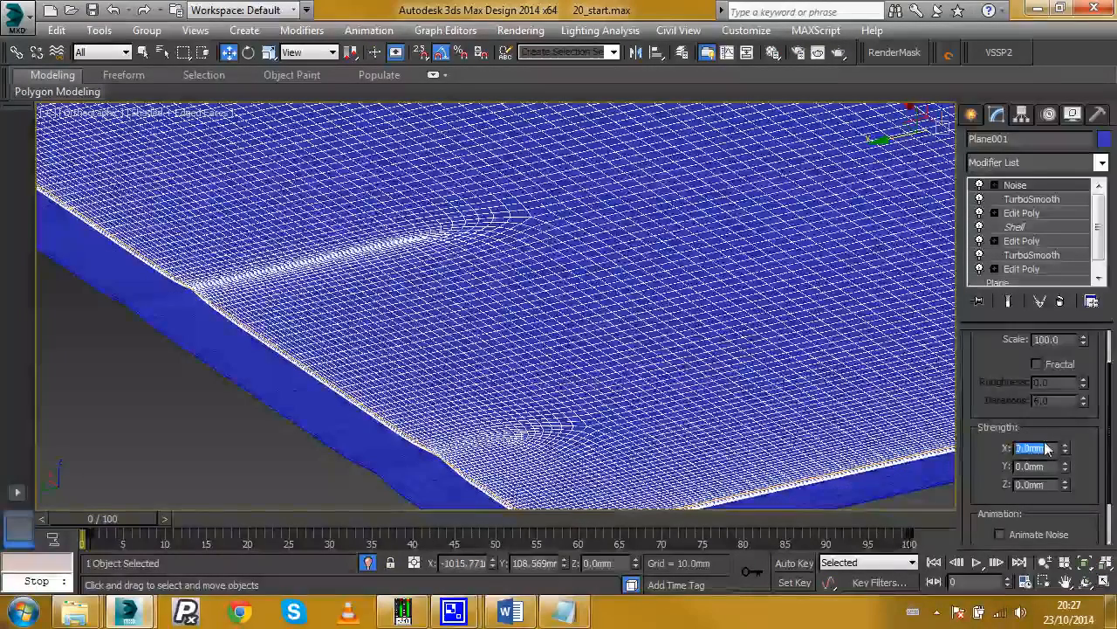
key(Tab)
text(5)
key(Tab)
text(5)
key(Return)
scroll(597, 411, down, 4)
click(445, 428)
key(F4)
scroll(581, 310, down, 2)
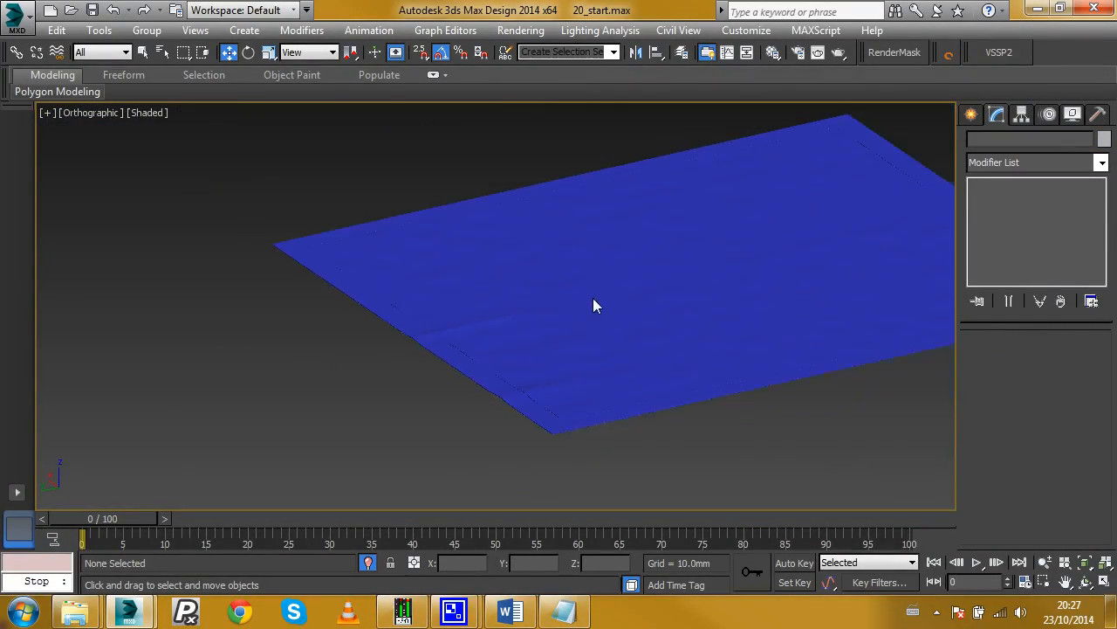
scroll(628, 305, up, 4)
scroll(587, 330, down, 3)
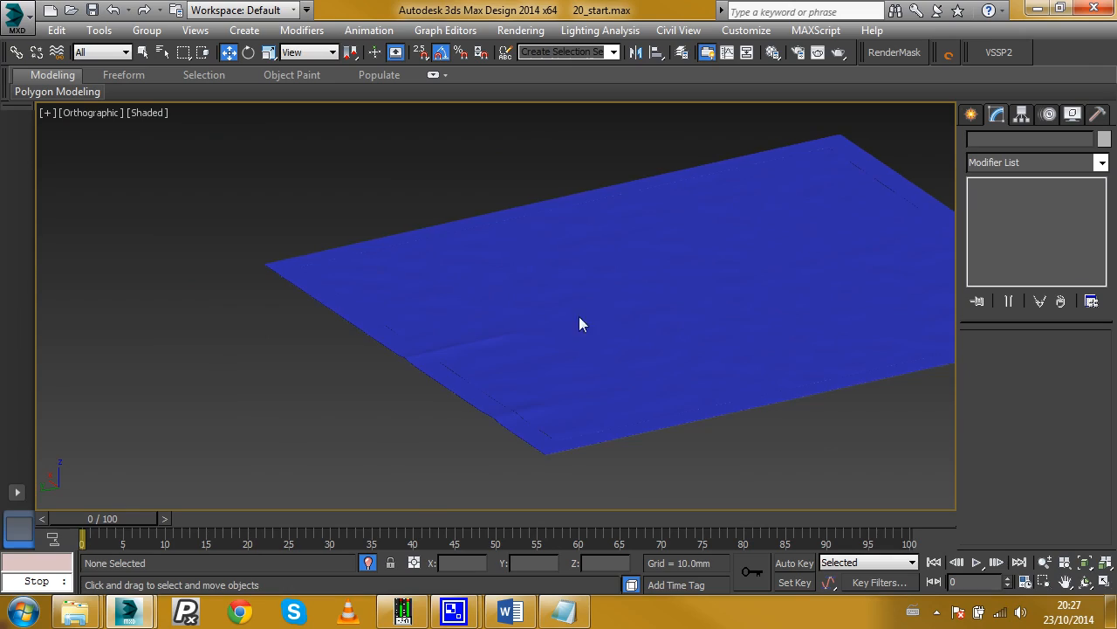
- Copy the Noise modifier from the sheet's modifier stack
scroll(639, 356, up, 3)
click(639, 356)
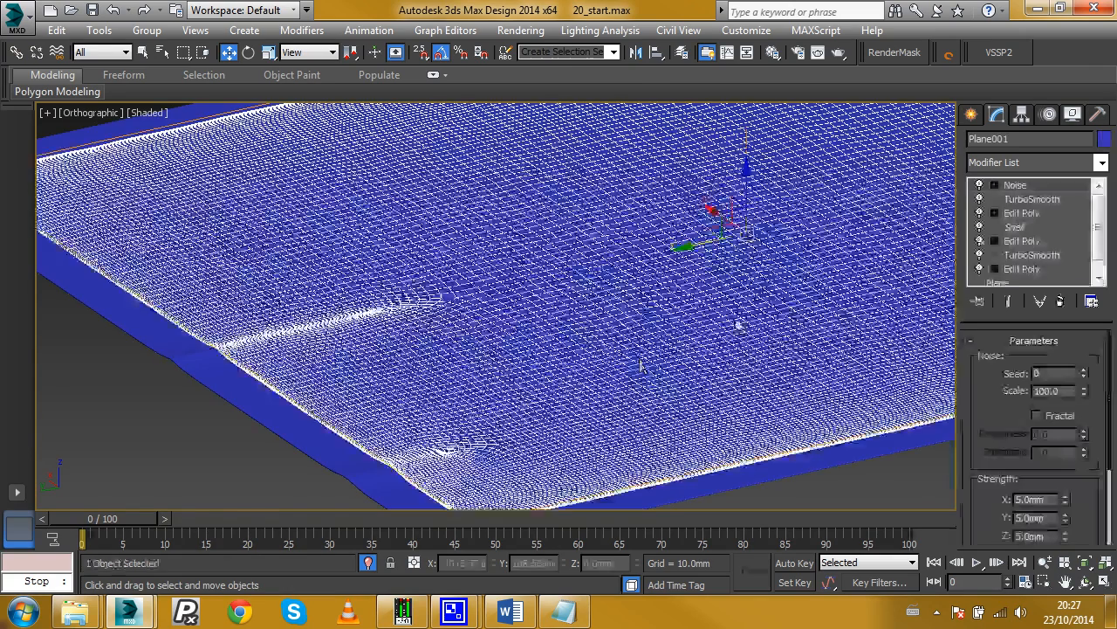
right_click(1032, 187)
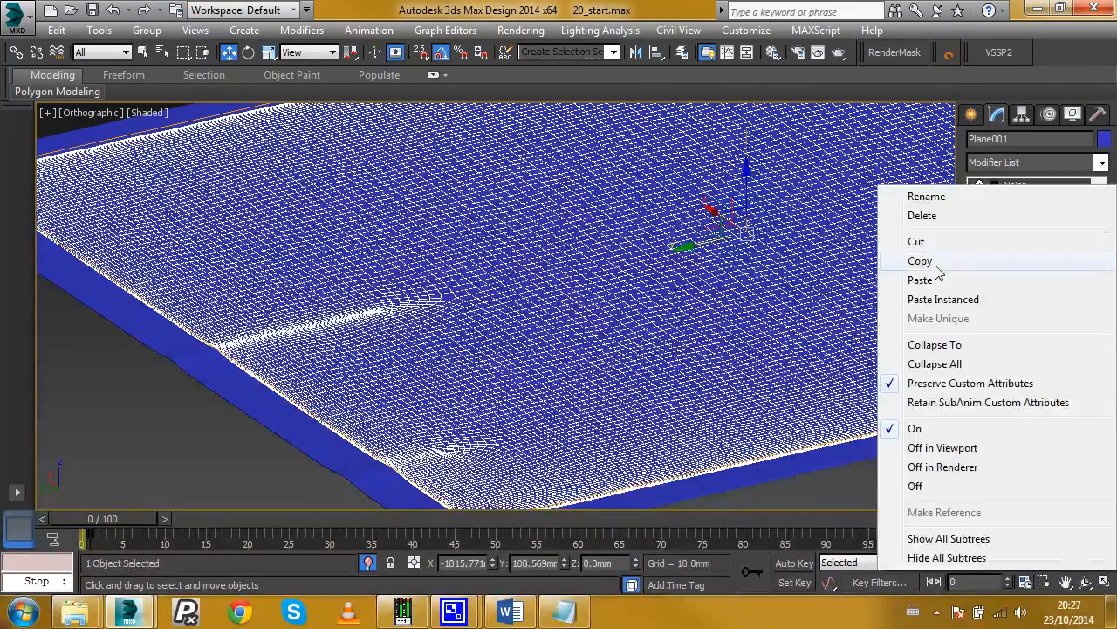
click(942, 259)
- Select the border and turn off Isoline Display in its TurboSmooth modifier
scroll(678, 289, down, 3)
key(F4)
scroll(566, 373, up, 5)
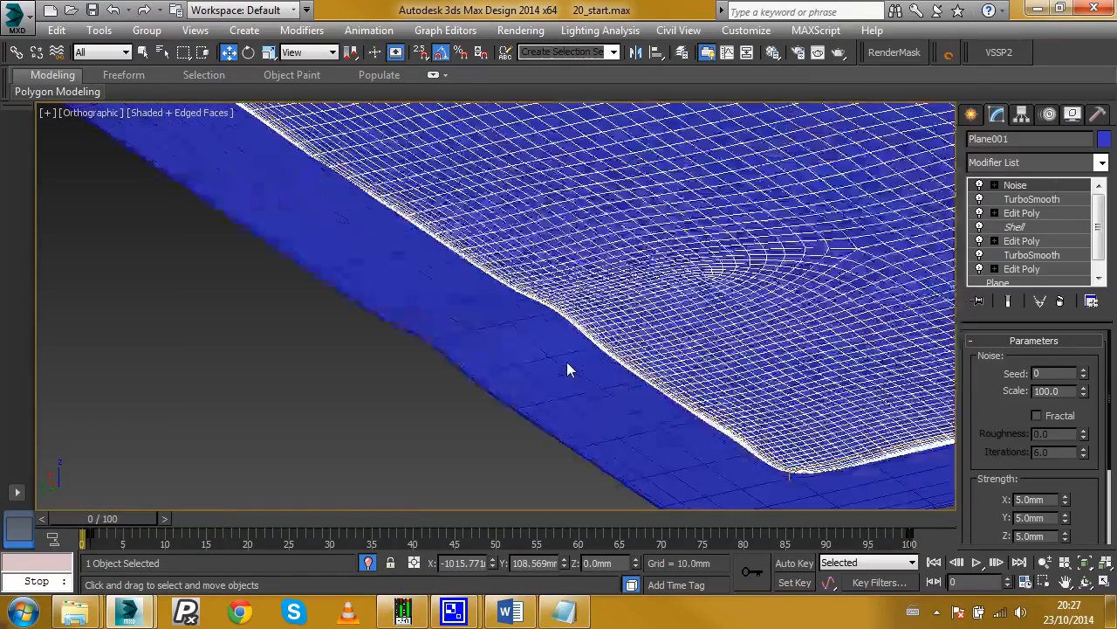
click(567, 362)
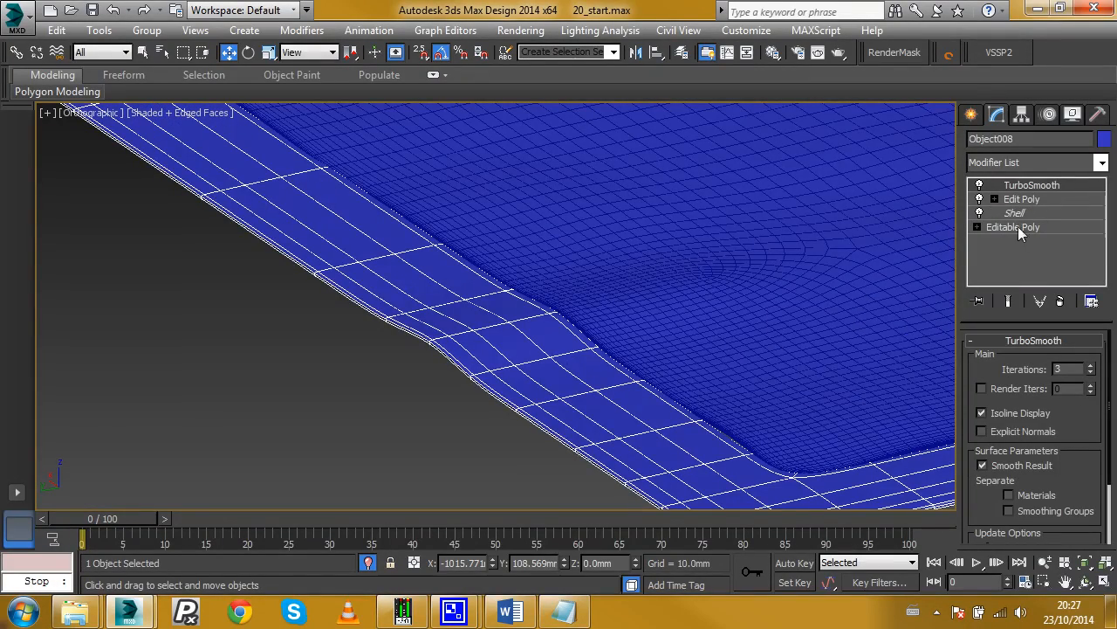
click(982, 413)
- Paste the copied Noise modifier onto the border above TurboSmooth, and deselect it to show plain shading
right_click(1037, 192)
click(943, 279)
click(427, 452)
key(F4)
- Inspect the finished sheet and border for surface wrinkles, folds and mesh density, with and without edges displayed
alt+middle_drag(561, 324, 438, 291)
scroll(464, 273, down, 6)
middle_drag(667, 314, 378, 276)
scroll(395, 280, down, 3)
middle_drag(587, 288, 580, 301)
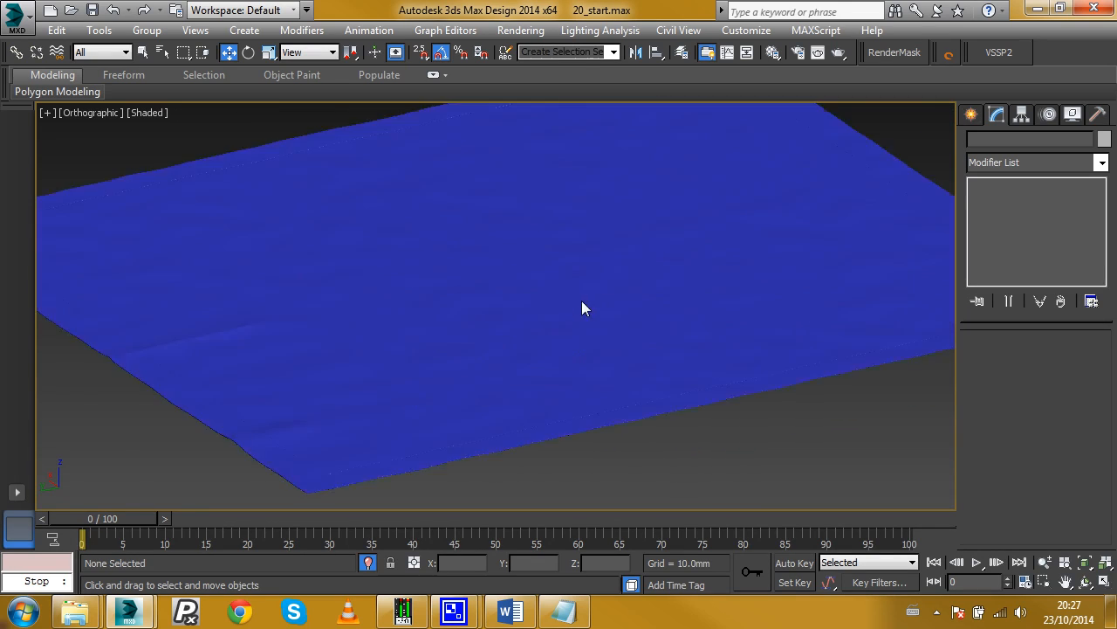
key(F4)
scroll(580, 300, up, 4)
middle_drag(404, 335, 569, 339)
middle_drag(682, 376, 544, 400)
scroll(545, 400, down, 2)
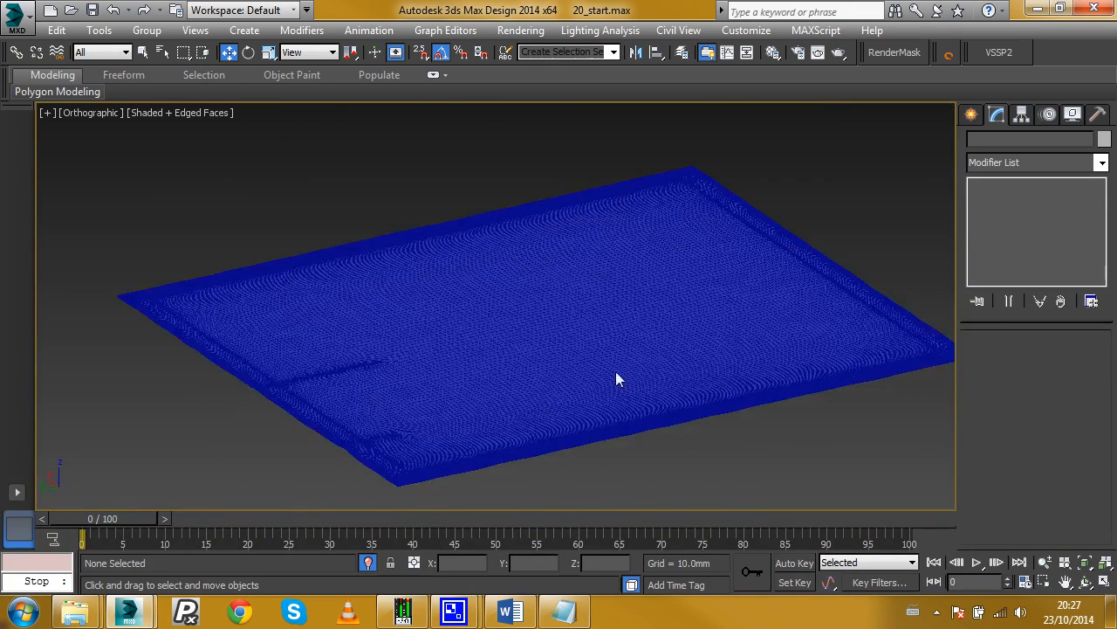
scroll(616, 324, up, 2)
scroll(425, 334, up, 4)
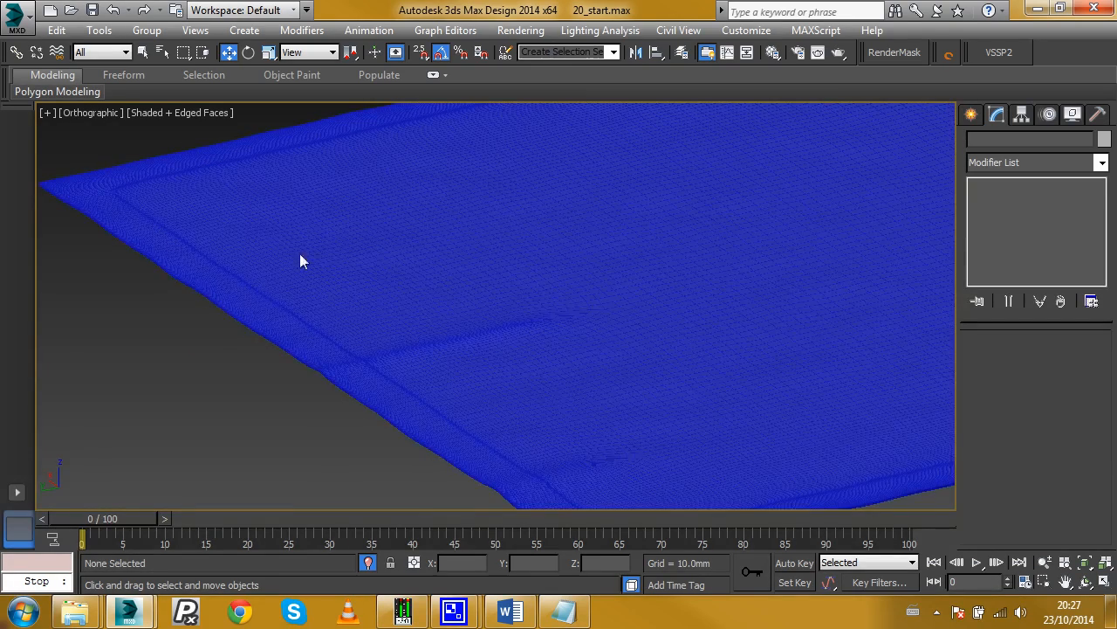
scroll(479, 273, down, 3)
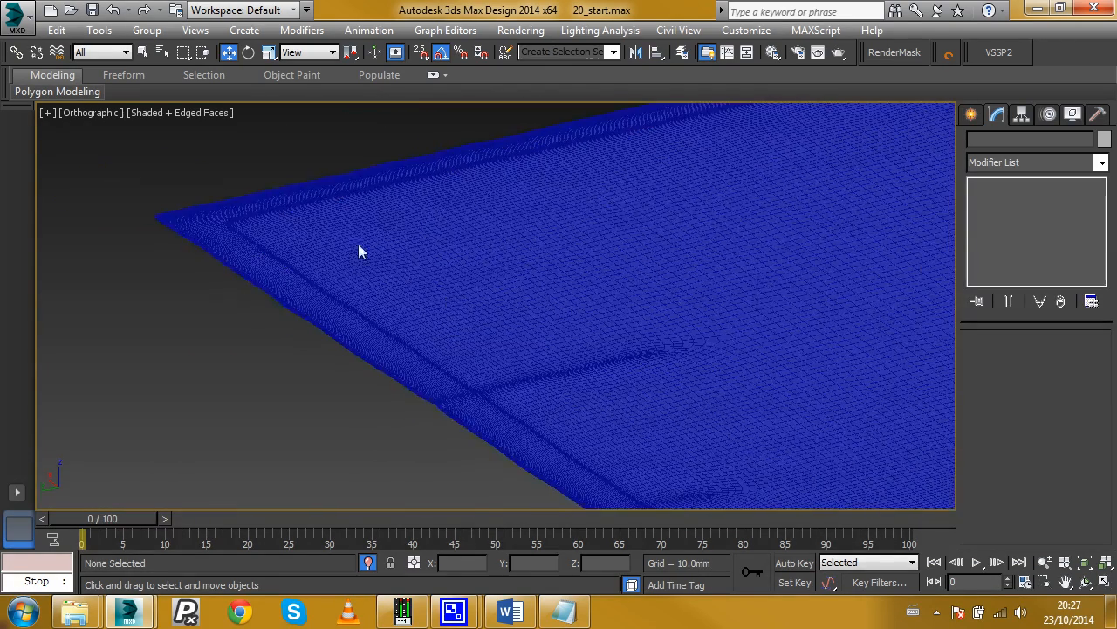
scroll(384, 277, down, 2)
middle_drag(497, 296, 441, 309)
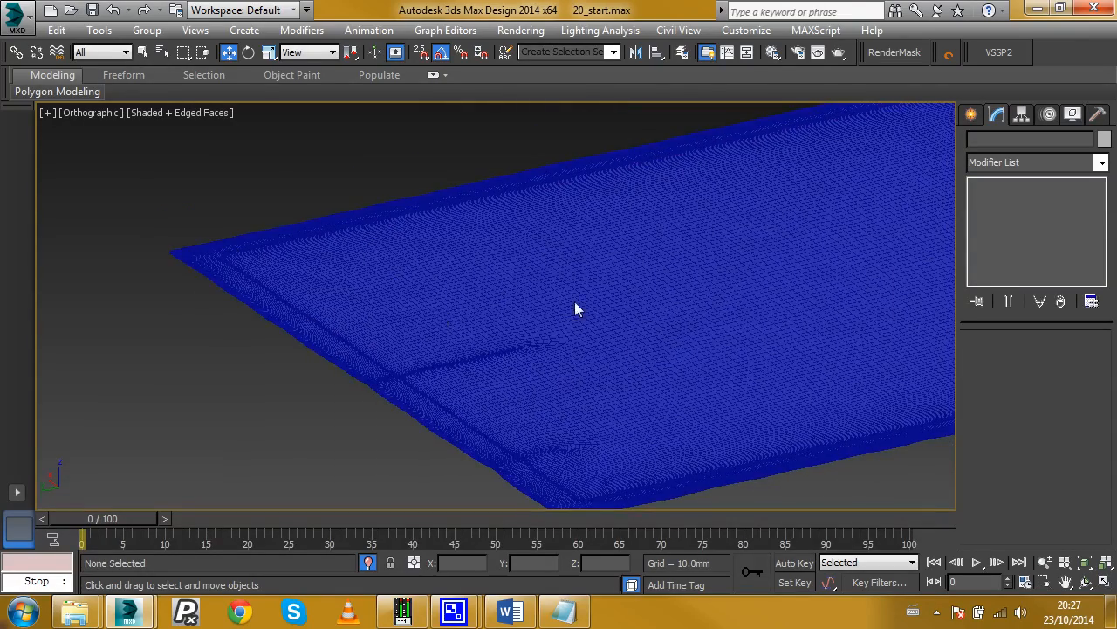
scroll(490, 312, down, 4)
key(F4)
scroll(542, 352, down, 3)
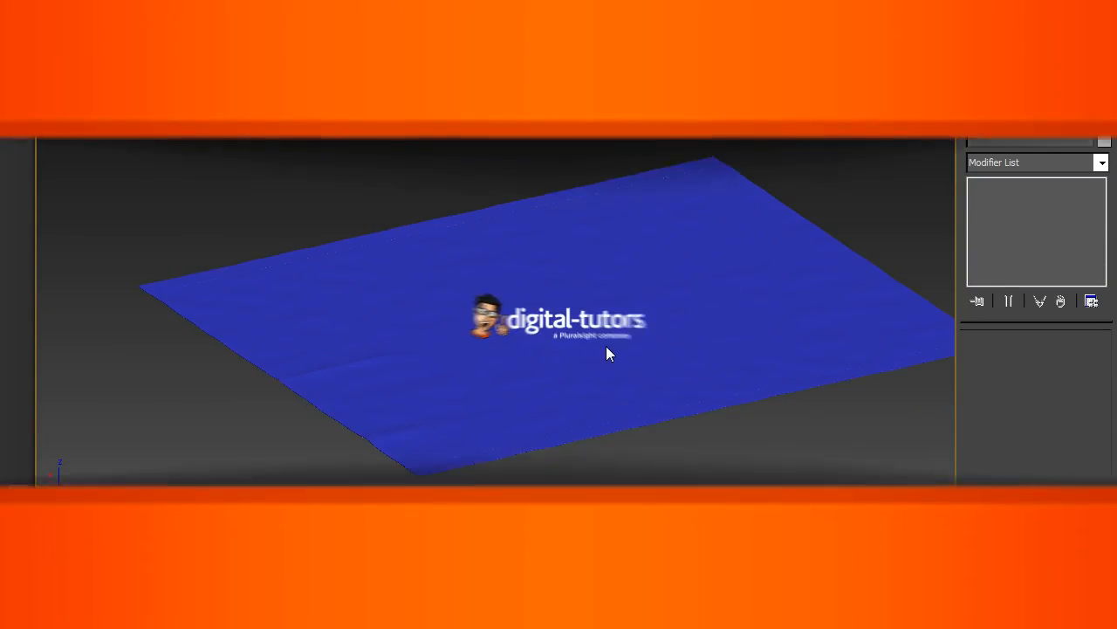